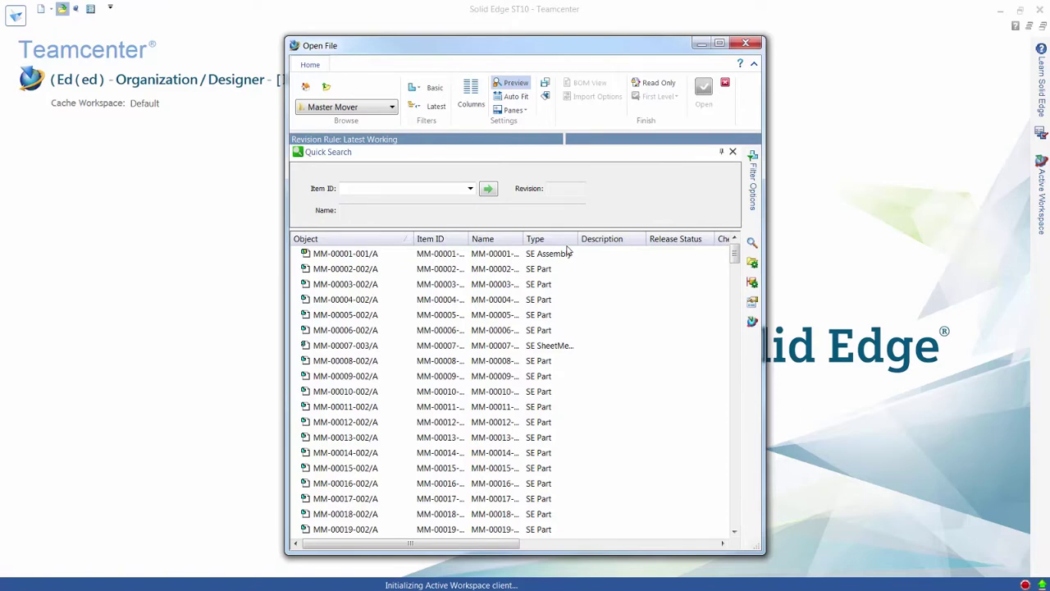
# Step: Filter the file list to items with no Solid Edge documents, check the available file types, and restore all Solid Edge documents
pyautogui.moveTo(753, 197)
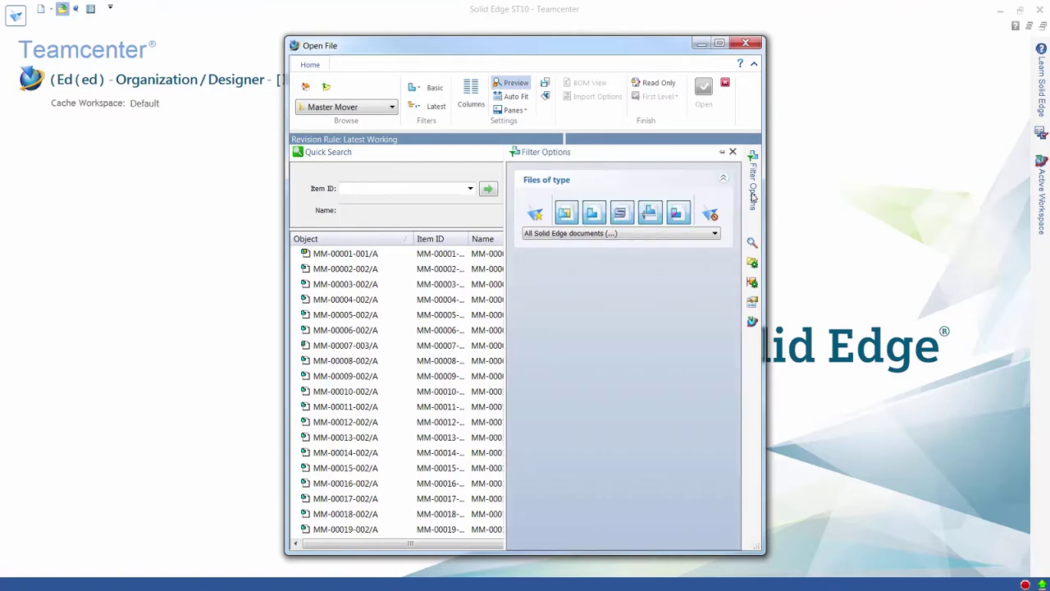
pyautogui.click(711, 214)
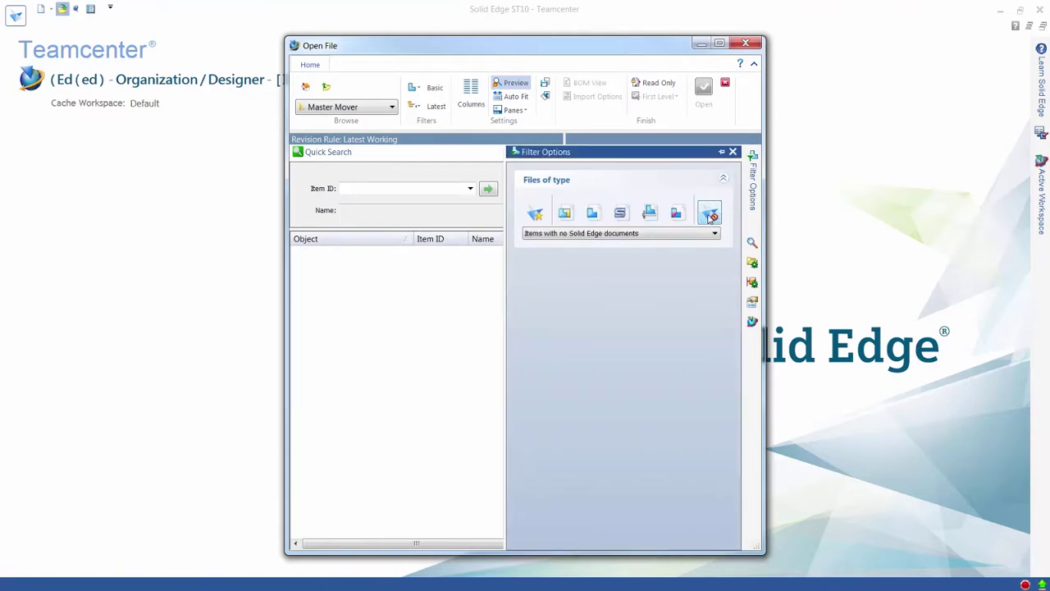
pyautogui.click(715, 234)
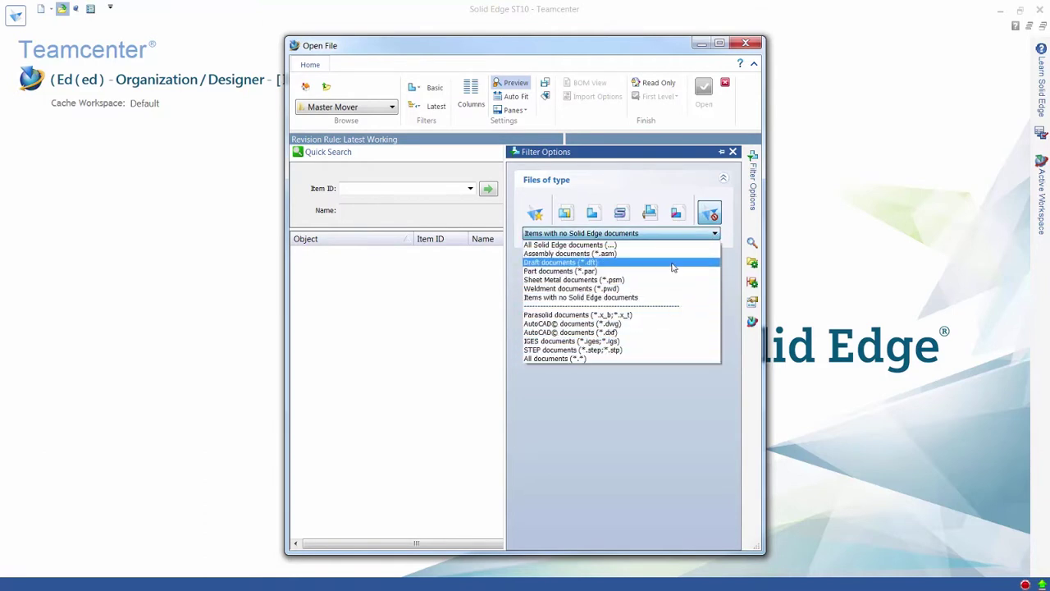
pyautogui.click(609, 177)
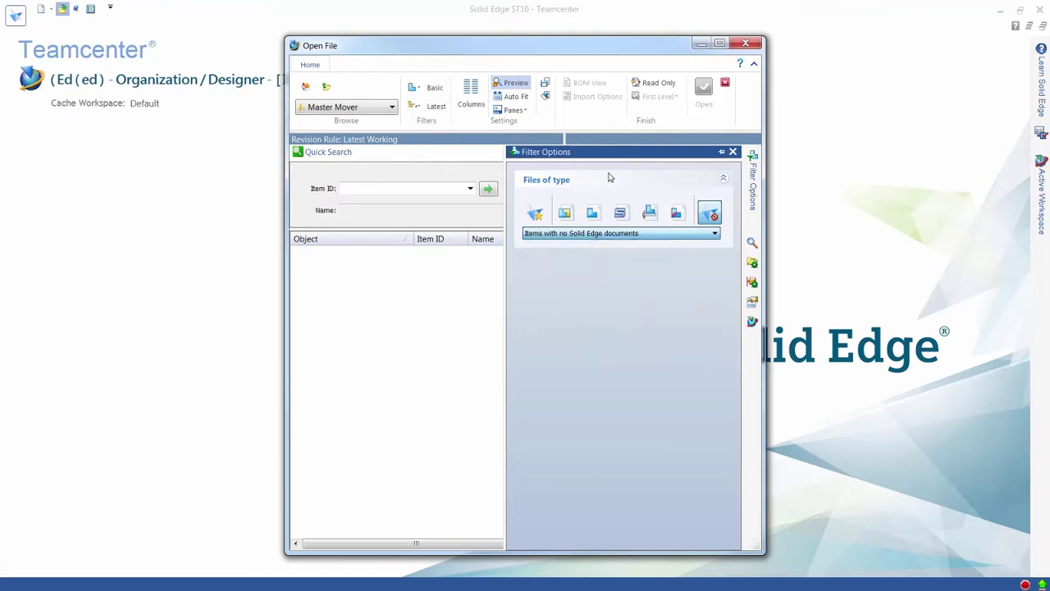
pyautogui.click(530, 215)
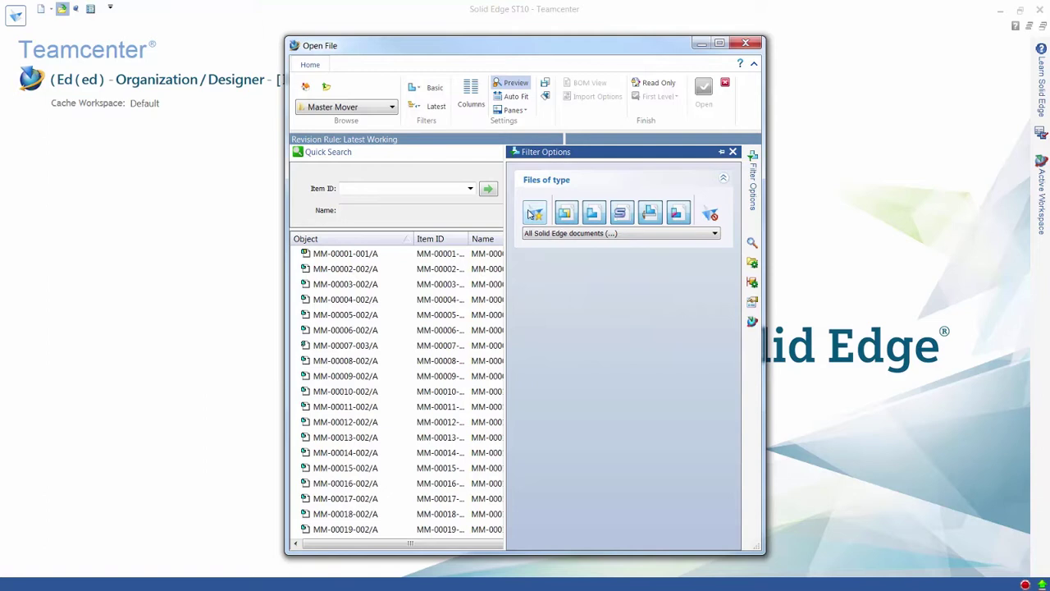
# Step: Exclude part, sheet metal and weldment documents from the file list, leaving only assembly (*.asm) and draft (*.dft) documents
pyautogui.click(593, 217)
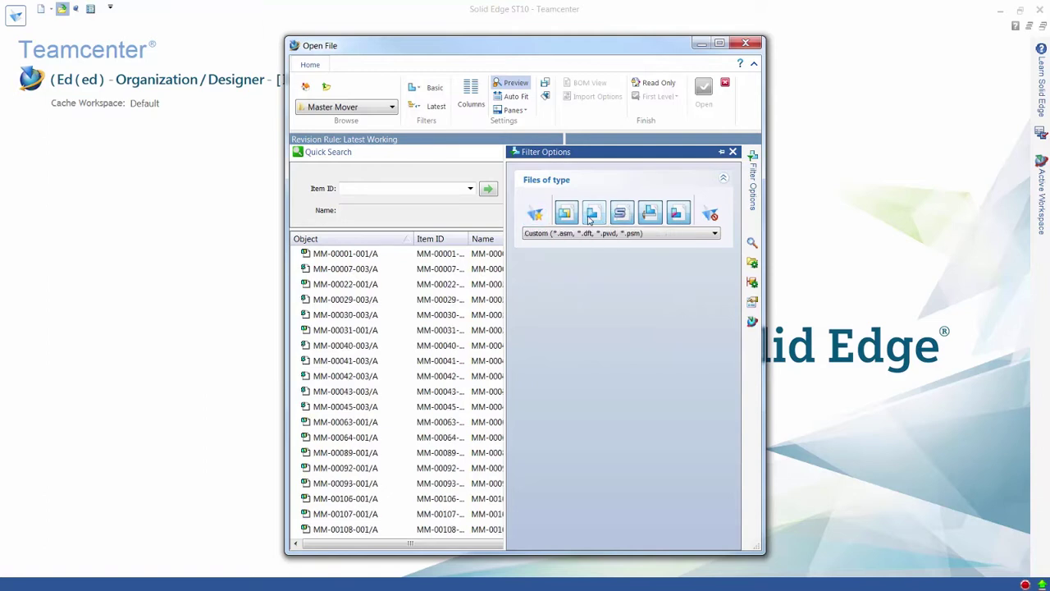
pyautogui.click(631, 215)
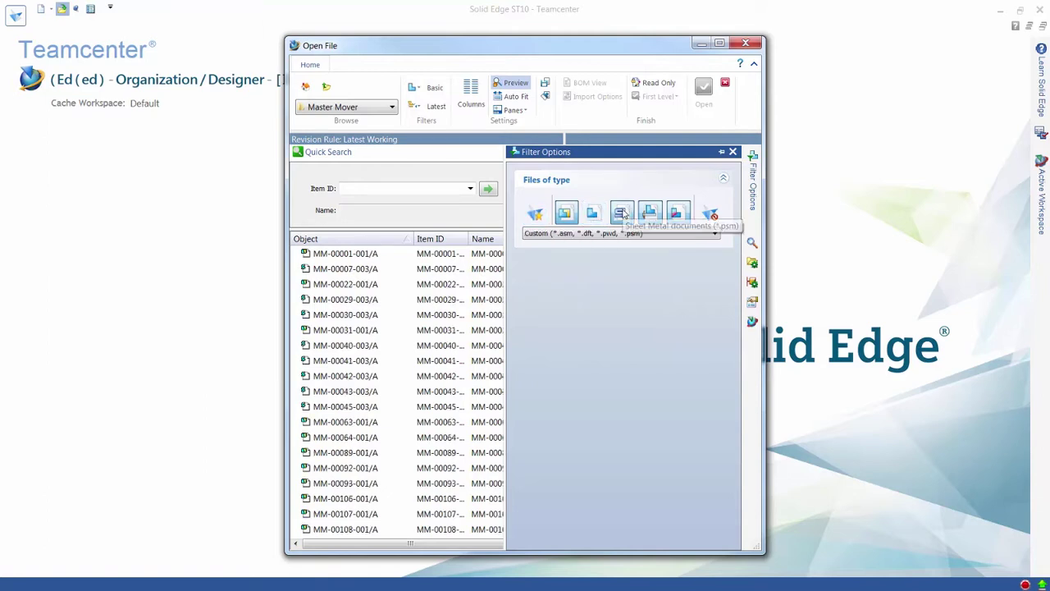
pyautogui.click(679, 215)
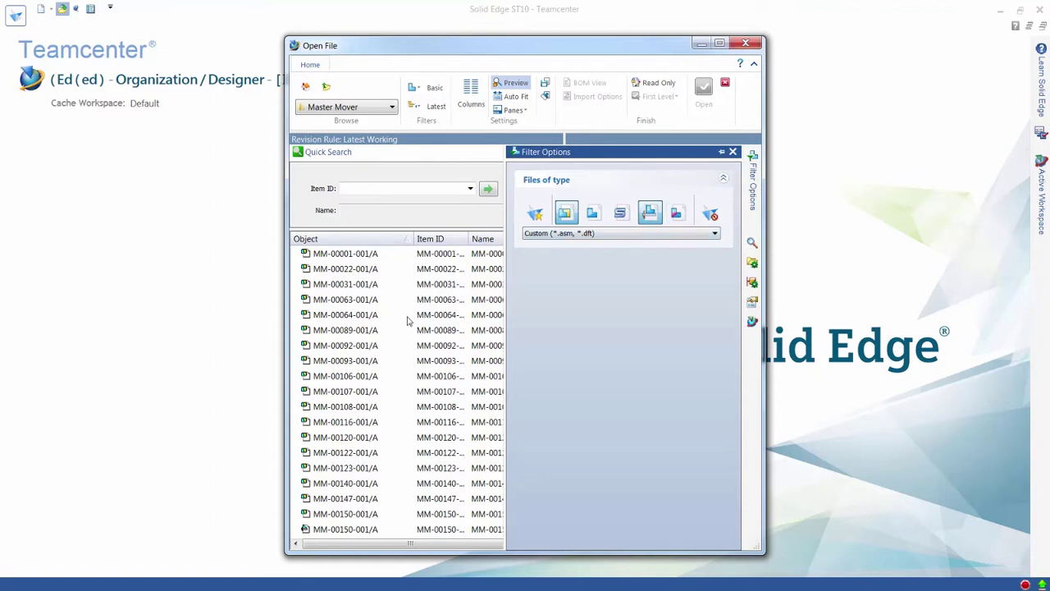
# Step: Preview assemblies MM-00022-001 and MM-00063-001 and draft MM-00167-002, and select MM-00022-001 again
pyautogui.click(358, 271)
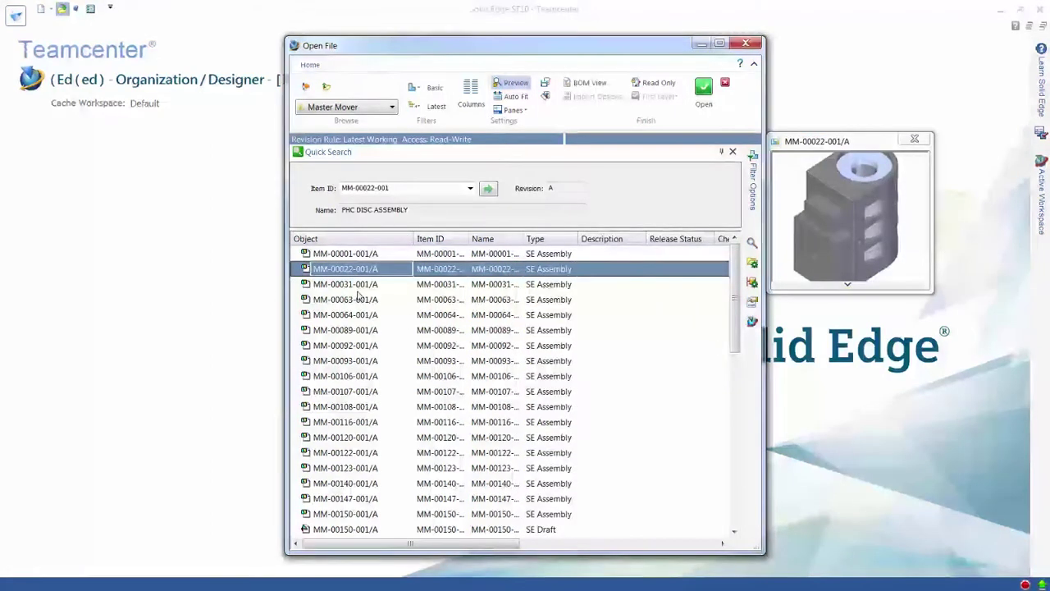
pyautogui.click(361, 300)
pyautogui.scroll(-3, 361, 301)
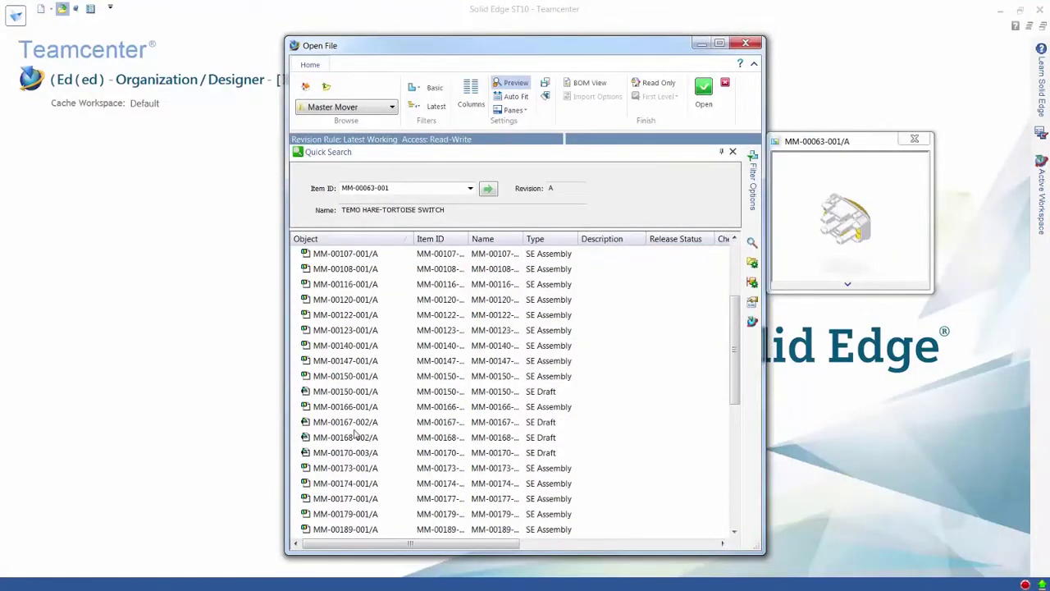
pyautogui.click(355, 423)
pyautogui.scroll(3, 394, 369)
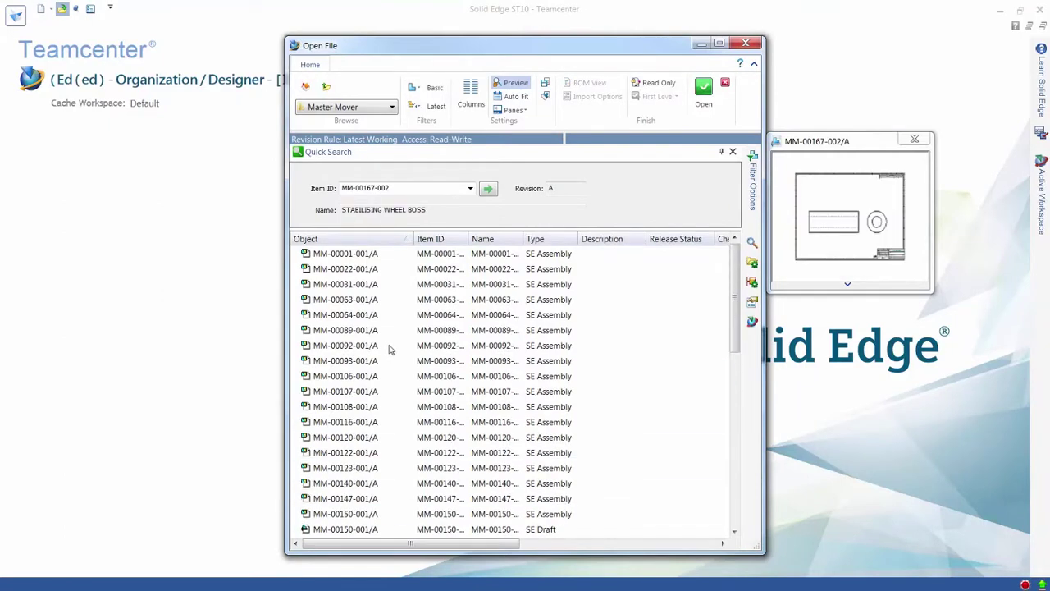
pyautogui.click(373, 270)
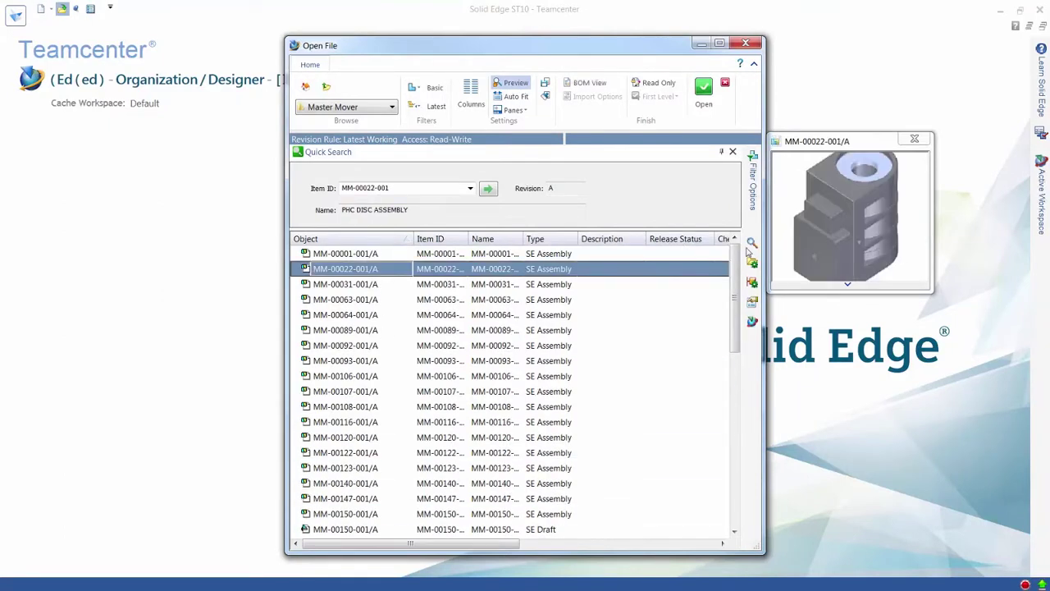
# Step: Examine the search criteria and the open options for MM-00022-001, including the available revision rules
pyautogui.click(752, 243)
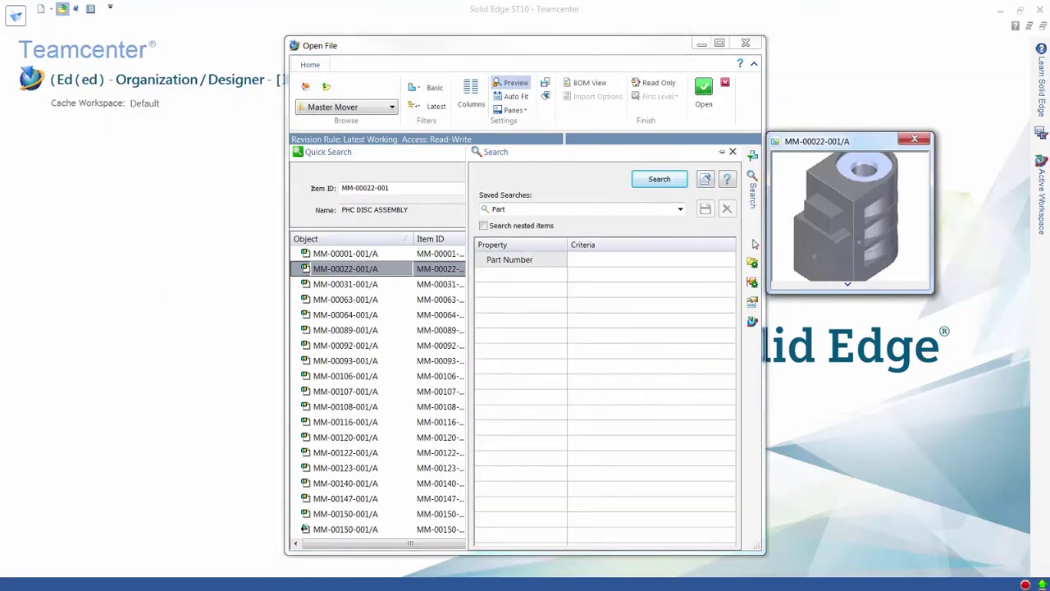
pyautogui.click(752, 263)
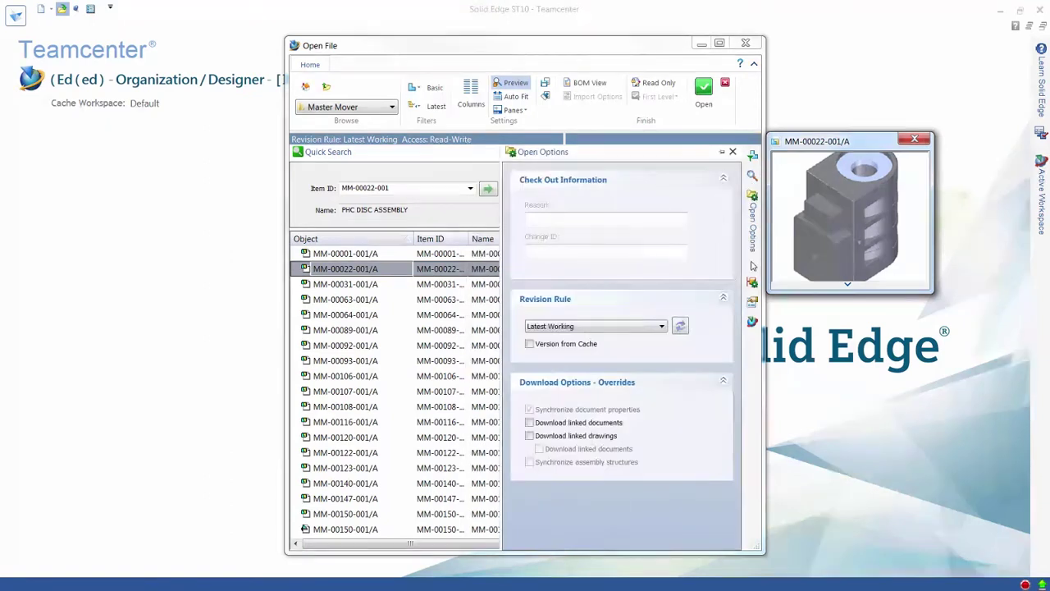
pyautogui.click(662, 327)
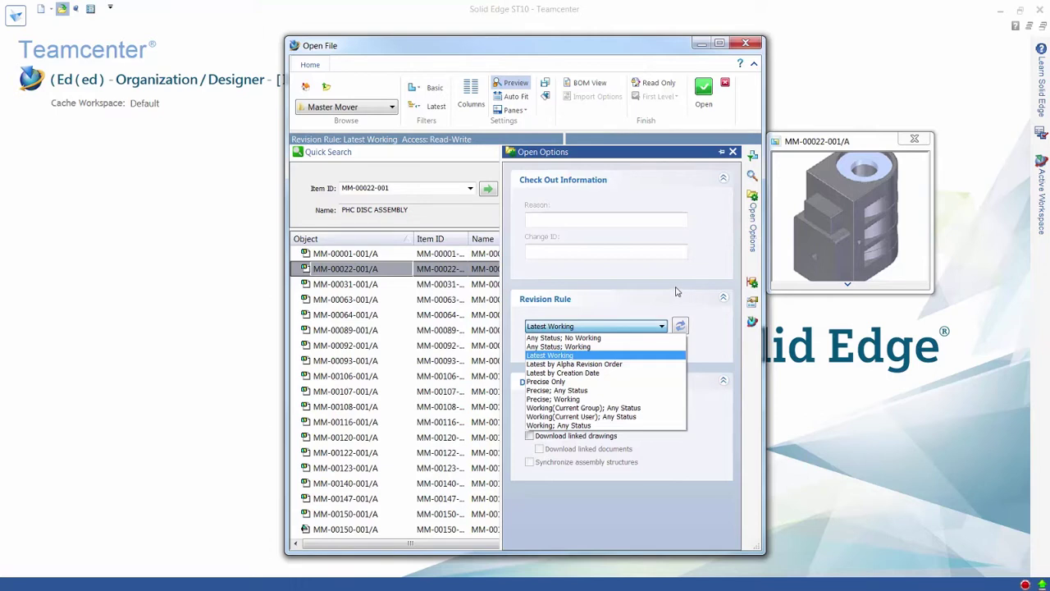
pyautogui.click(691, 300)
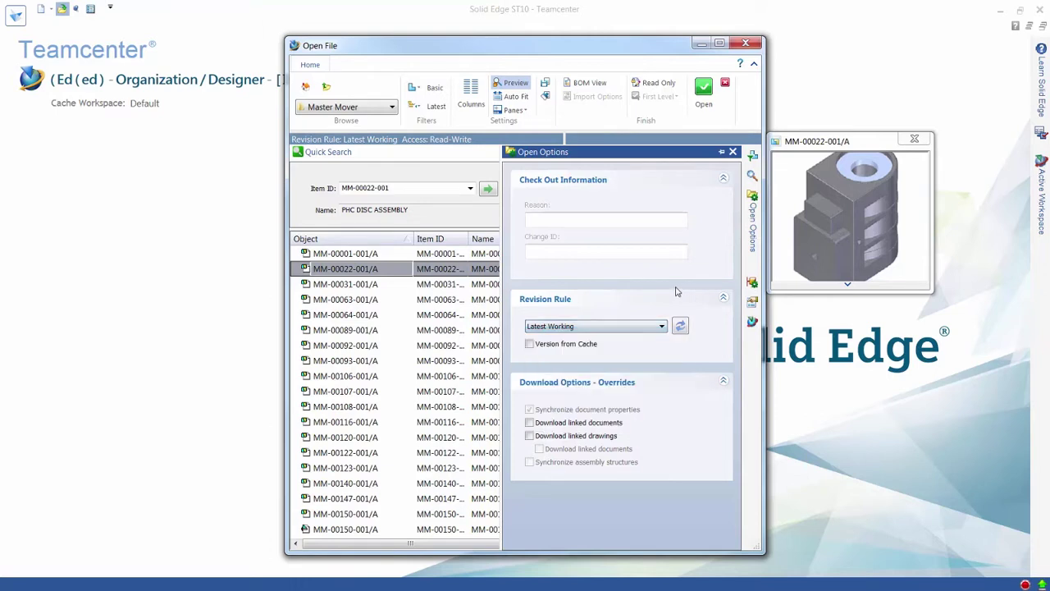
# Step: Review the assembly and draft load options and the properties of MM-00022-001
pyautogui.click(753, 282)
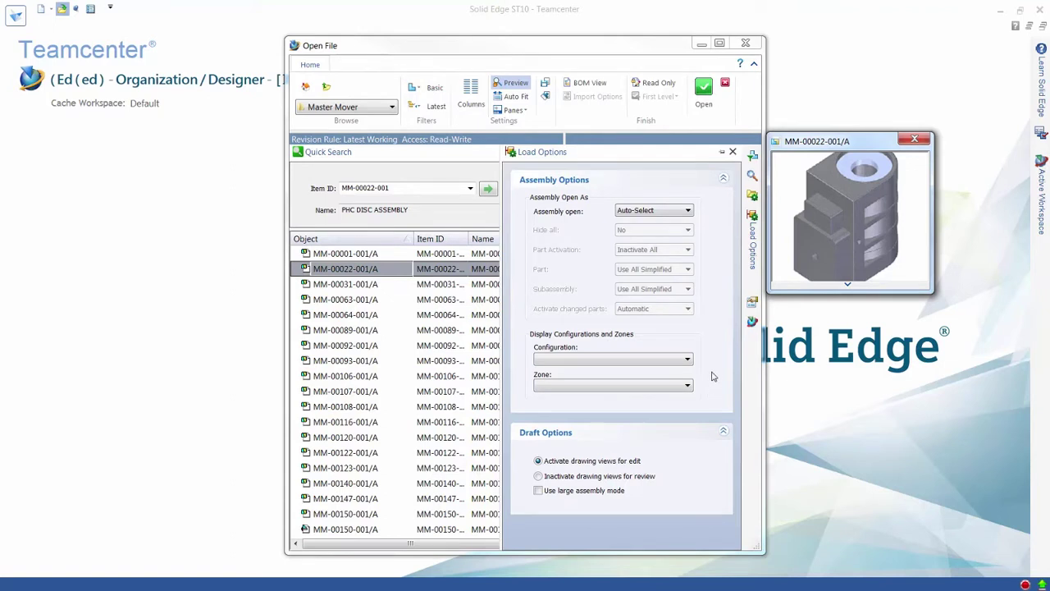
pyautogui.click(753, 303)
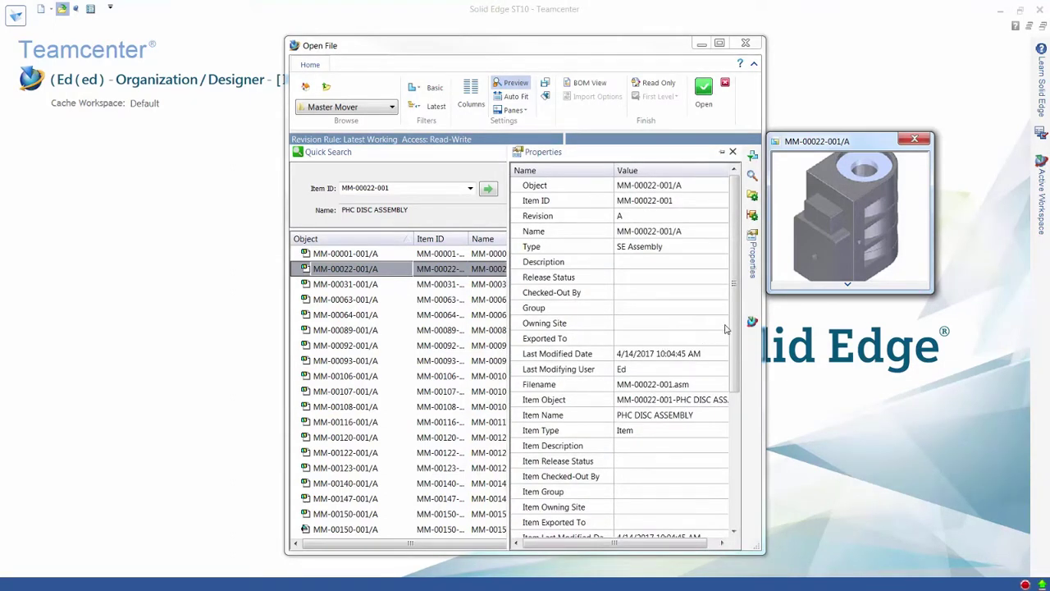
pyautogui.moveTo(728, 328); pyautogui.dragTo(724, 497)
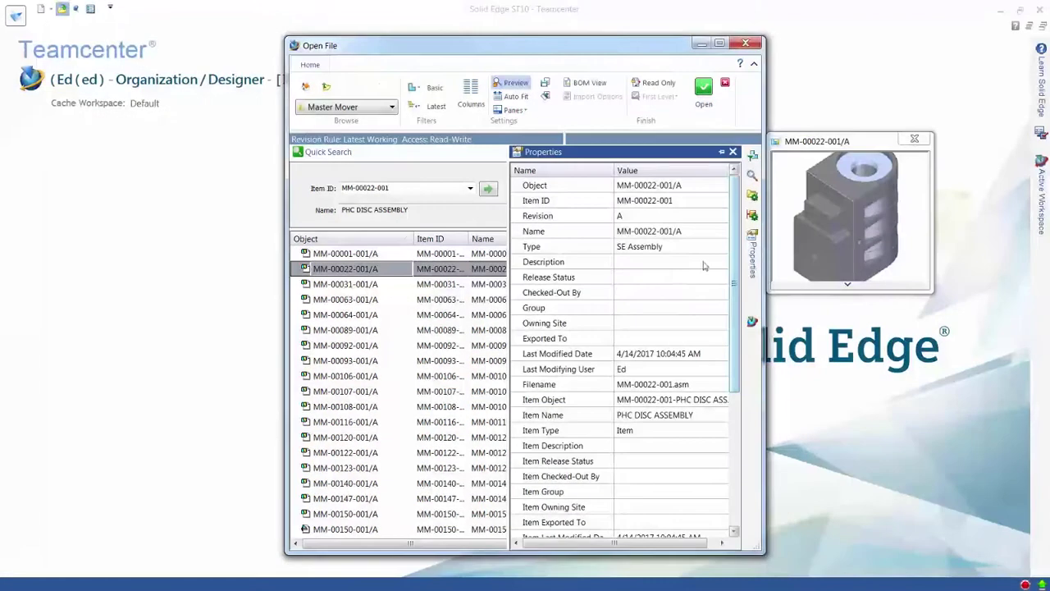
# Step: Remove the Properties pane from the Open File dialog and check the list of available panes
pyautogui.click(733, 153)
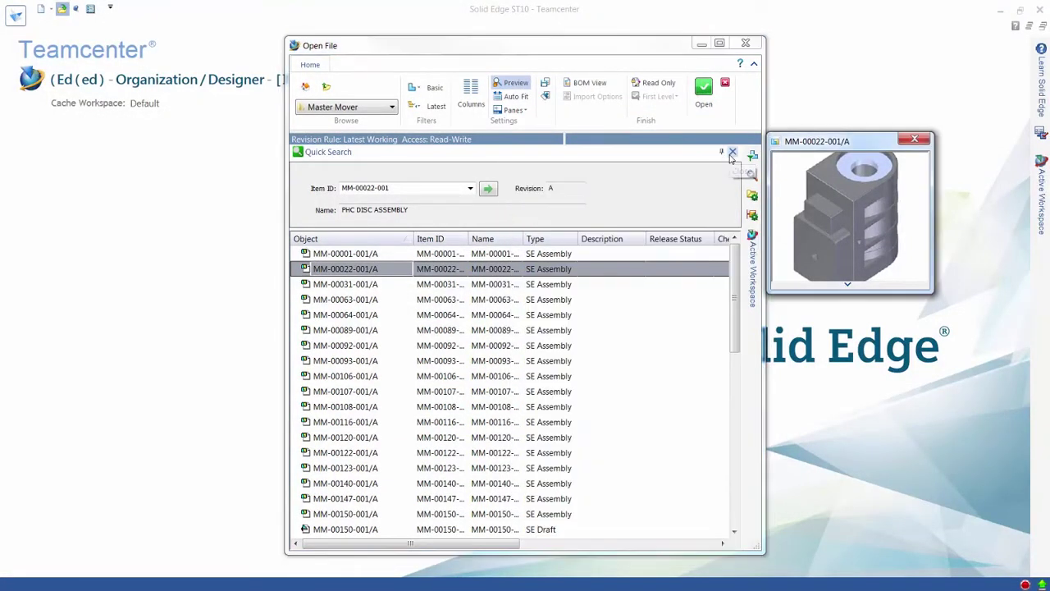
pyautogui.click(523, 111)
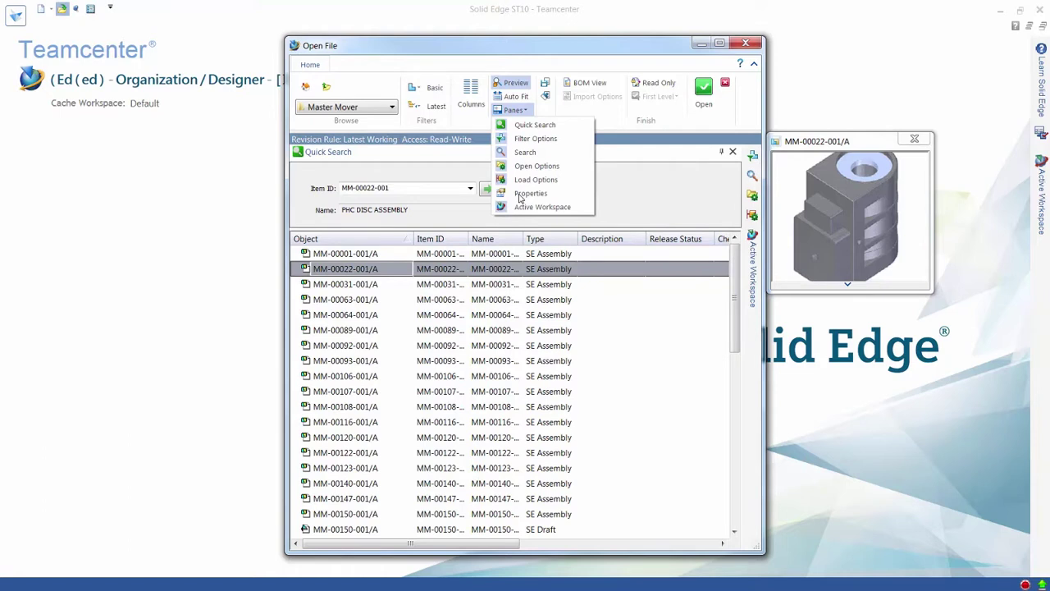
pyautogui.click(662, 141)
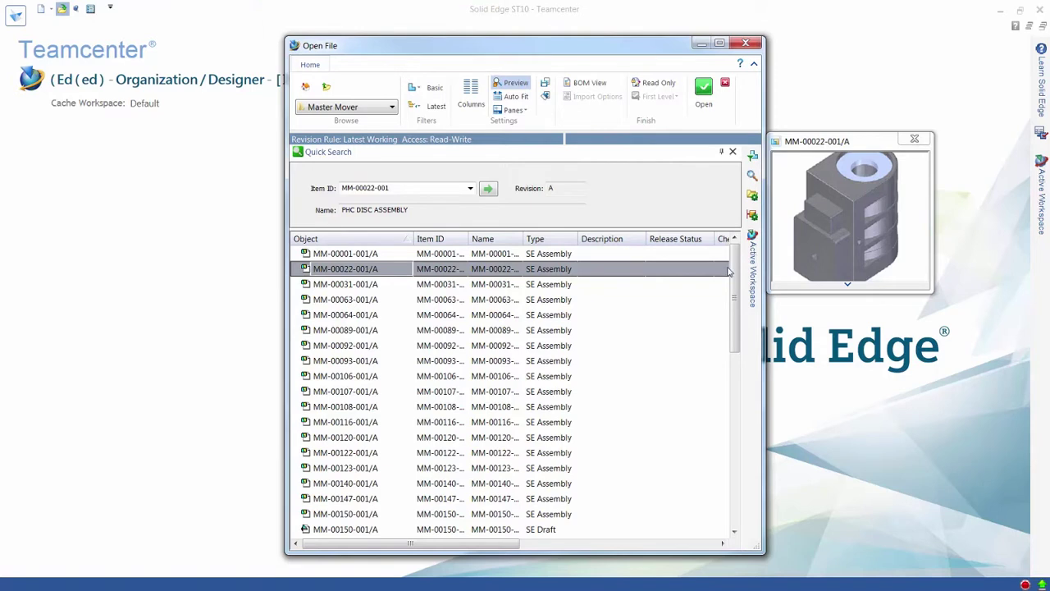
# Step: View the Active Workspace summaries of MM-00022-001 and MM-00031-001, and preview the top assembly MM-00001-001
pyautogui.moveTo(754, 266)
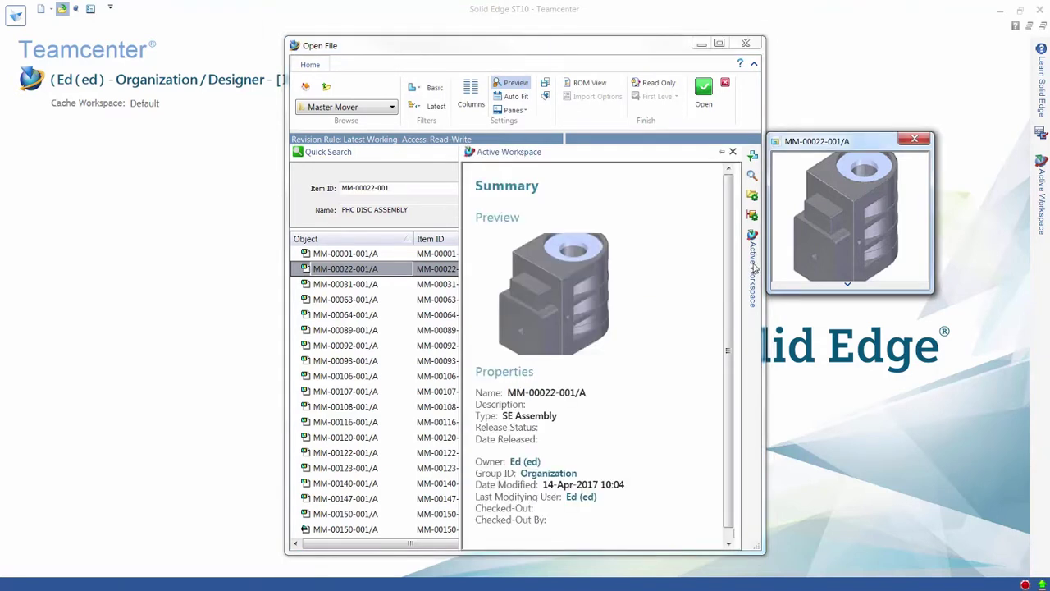
pyautogui.click(332, 286)
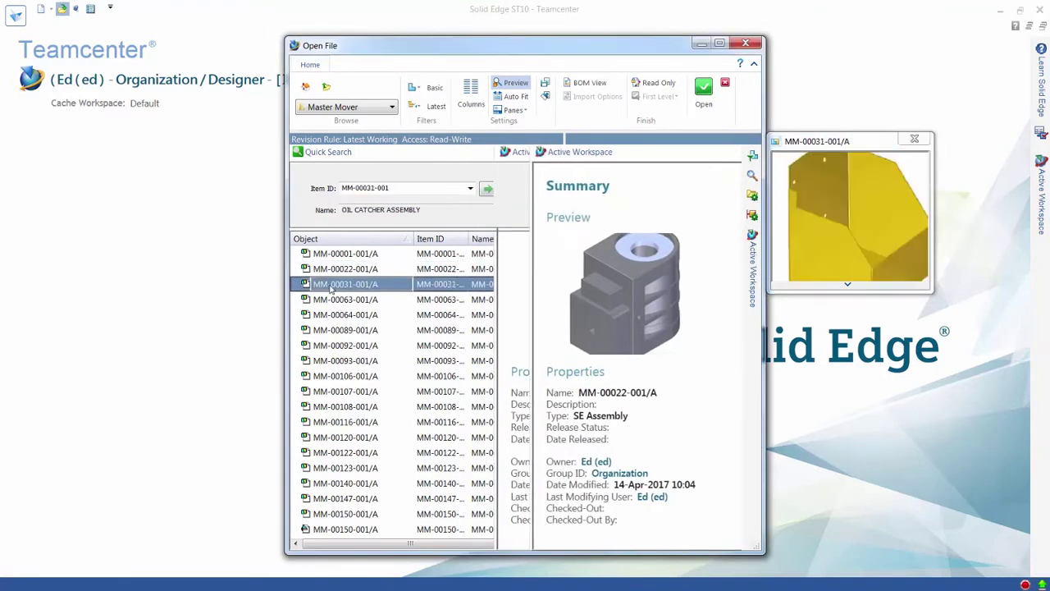
pyautogui.moveTo(749, 284)
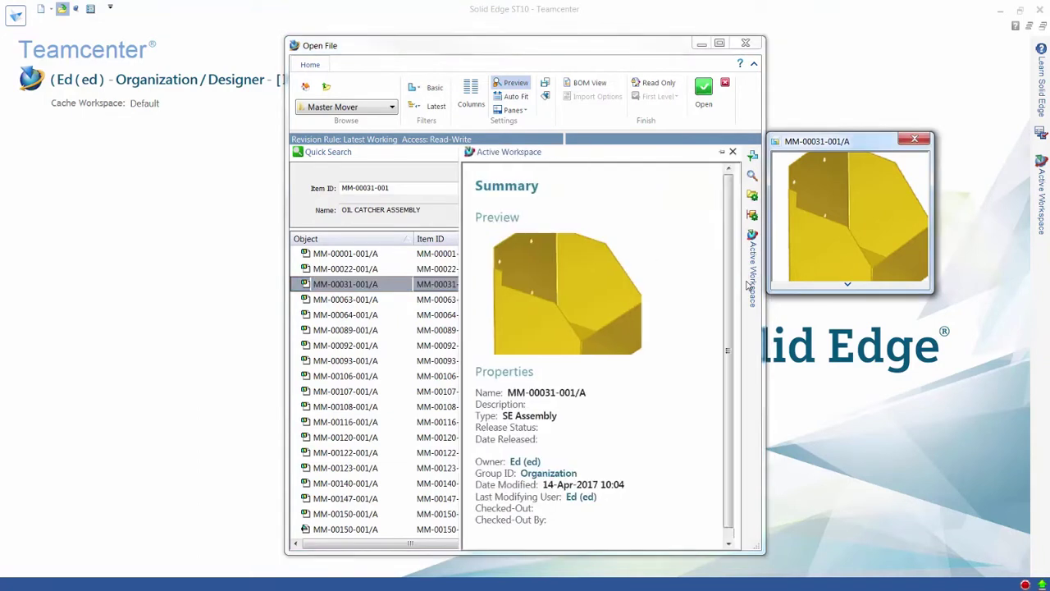
pyautogui.click(343, 255)
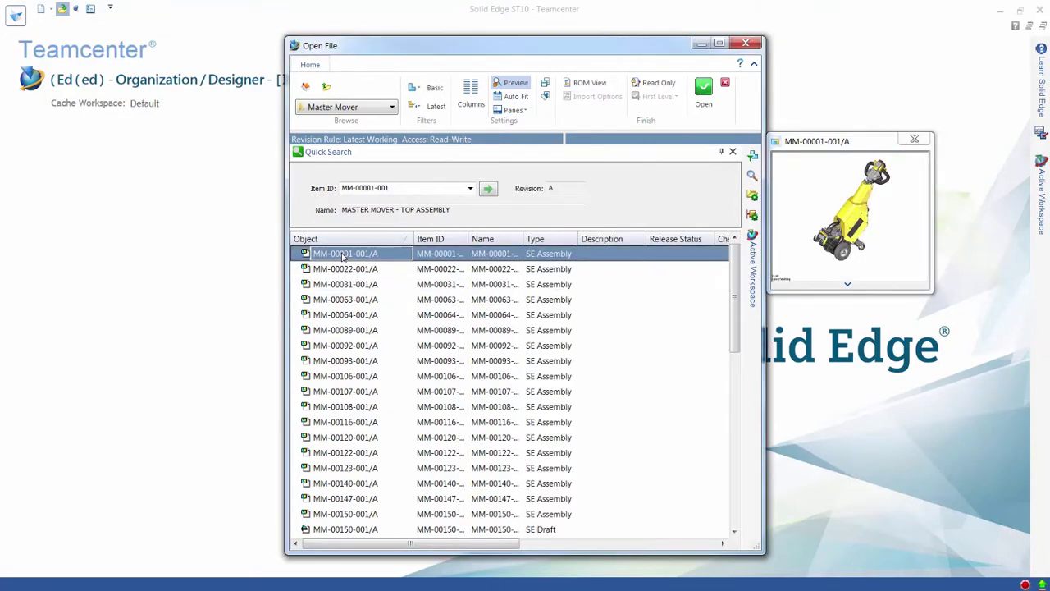
# Step: Find item 002206 by its ID, open the assembly and enter the Frame design environment
pyautogui.click(375, 188)
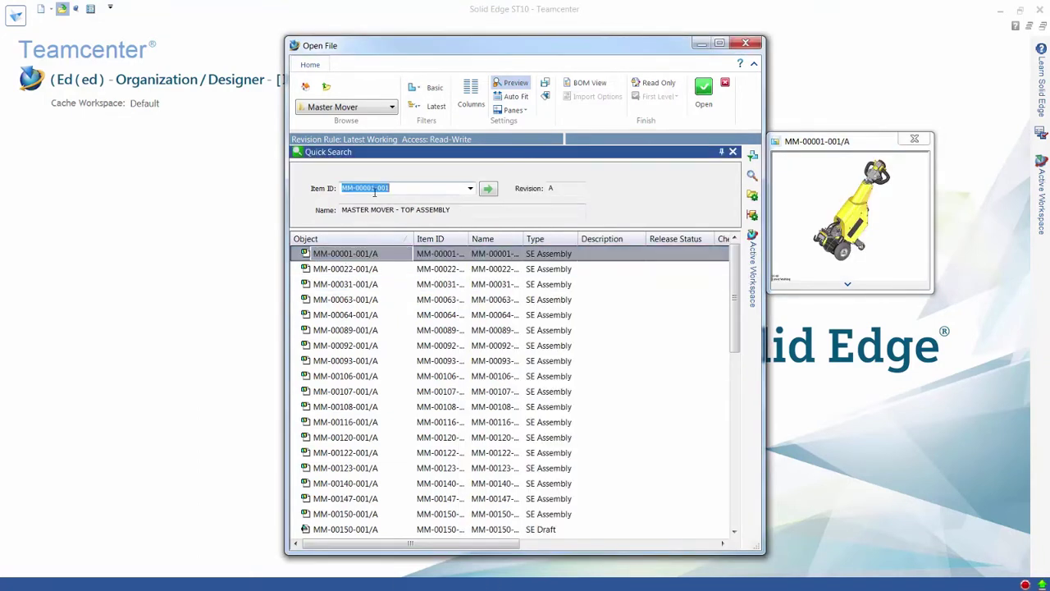
pyautogui.write('002206')
pyautogui.press('Return')
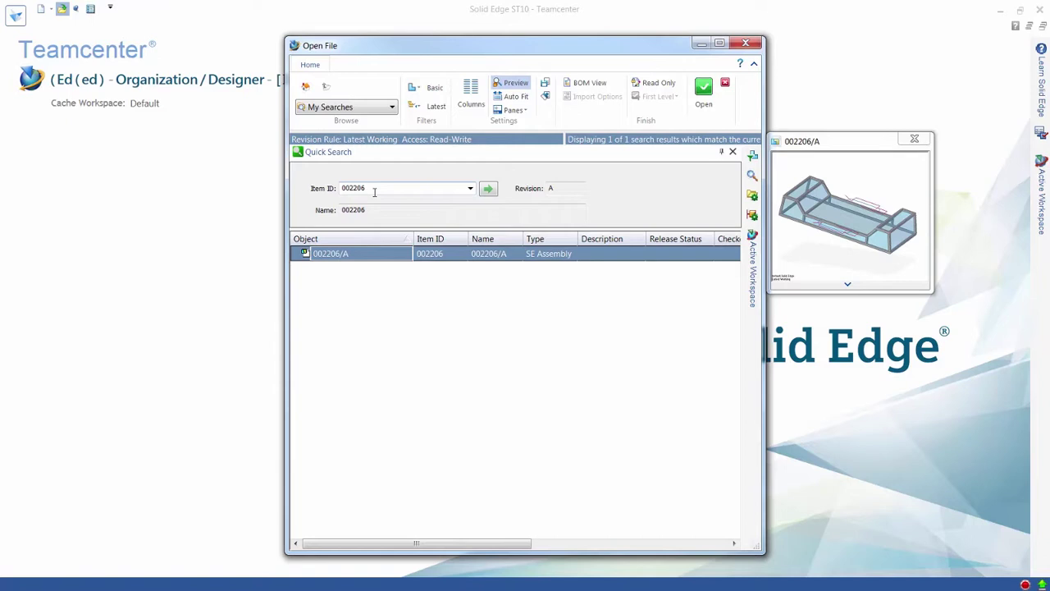
pyautogui.click(704, 86)
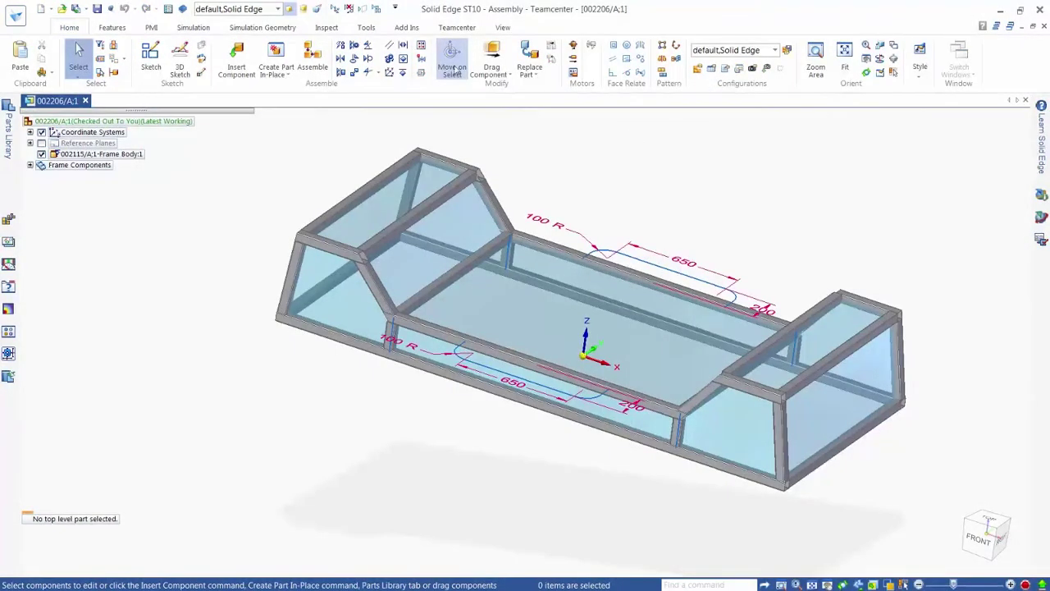
pyautogui.click(365, 28)
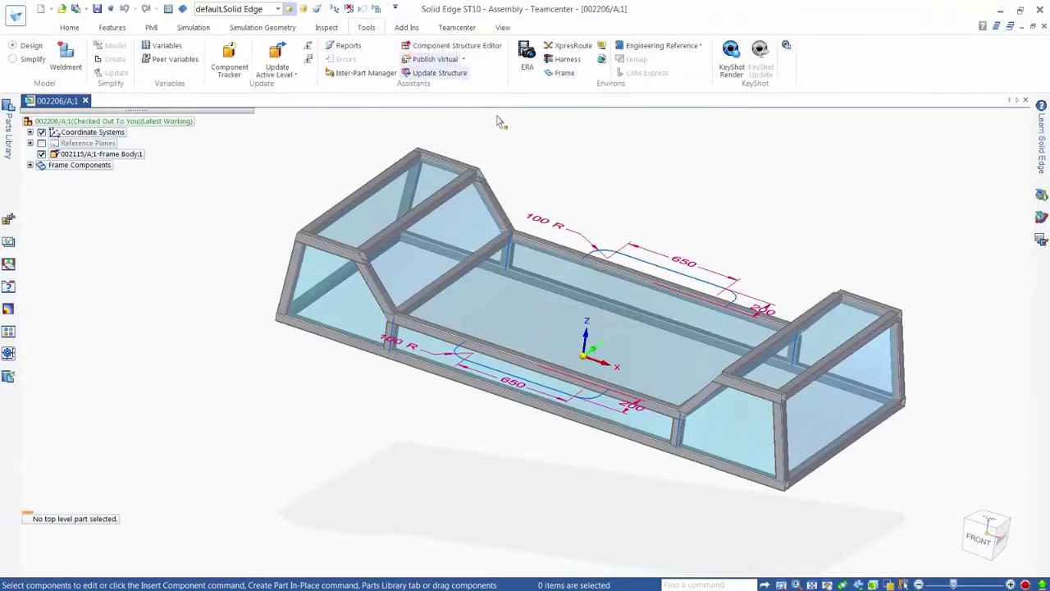
pyautogui.click(563, 72)
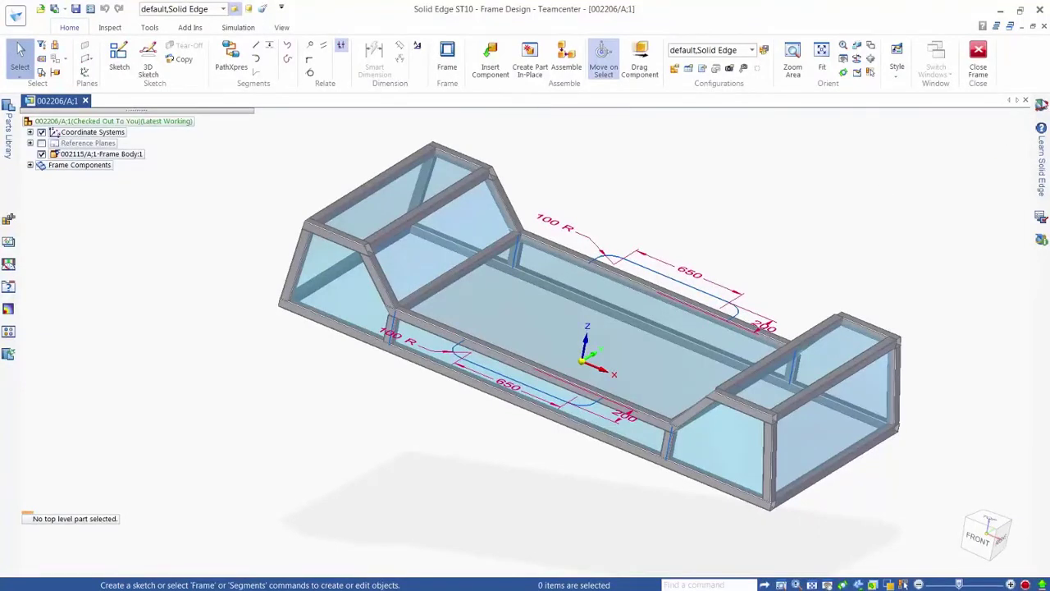
# Step: Search Active Workspace for all items using the wildcard *
pyautogui.moveTo(1042, 102)
pyautogui.click(930, 157)
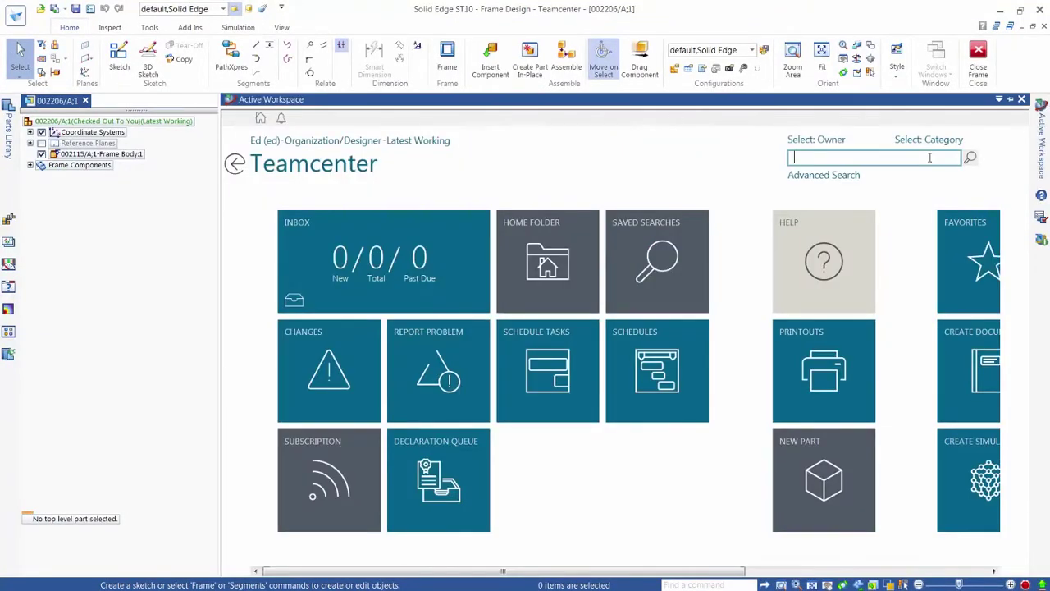
pyautogui.write('*')
pyautogui.press('Return')
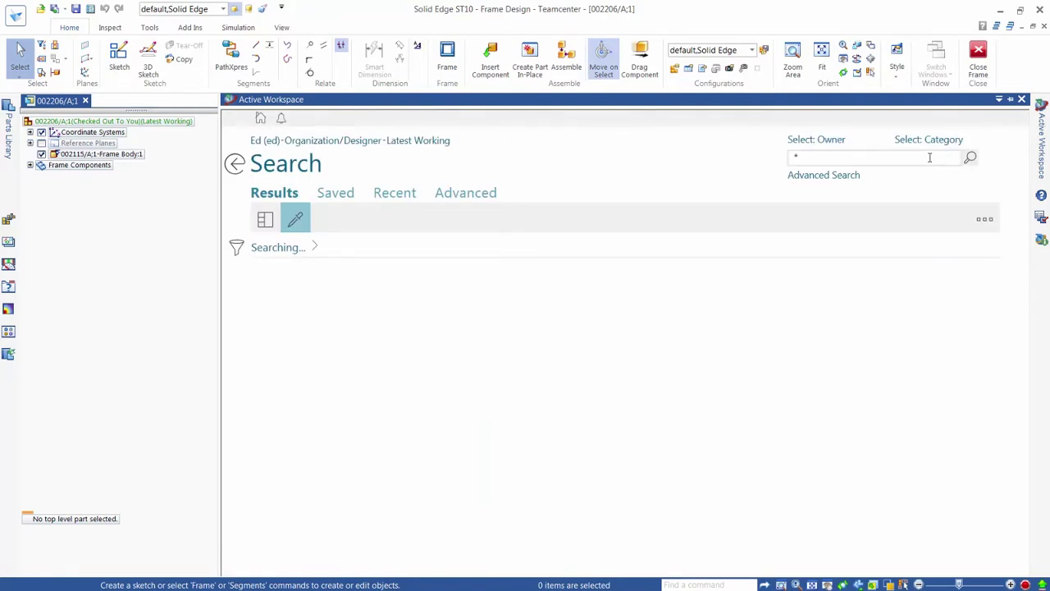
# Step: Narrow the search results by classification to Frame Profiles, Round Tubing, ANSI
pyautogui.click(237, 249)
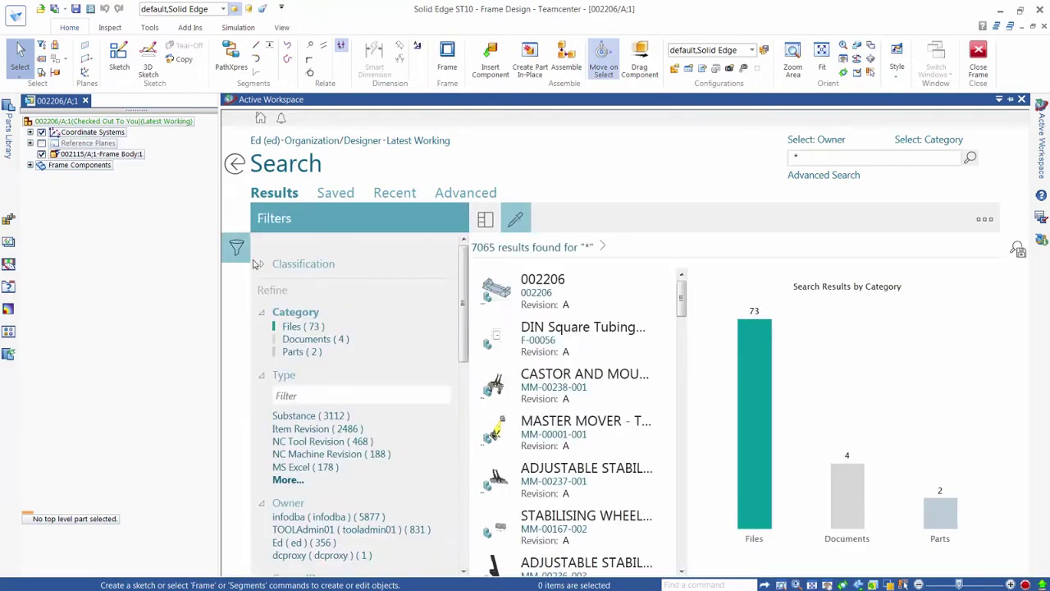
pyautogui.click(261, 265)
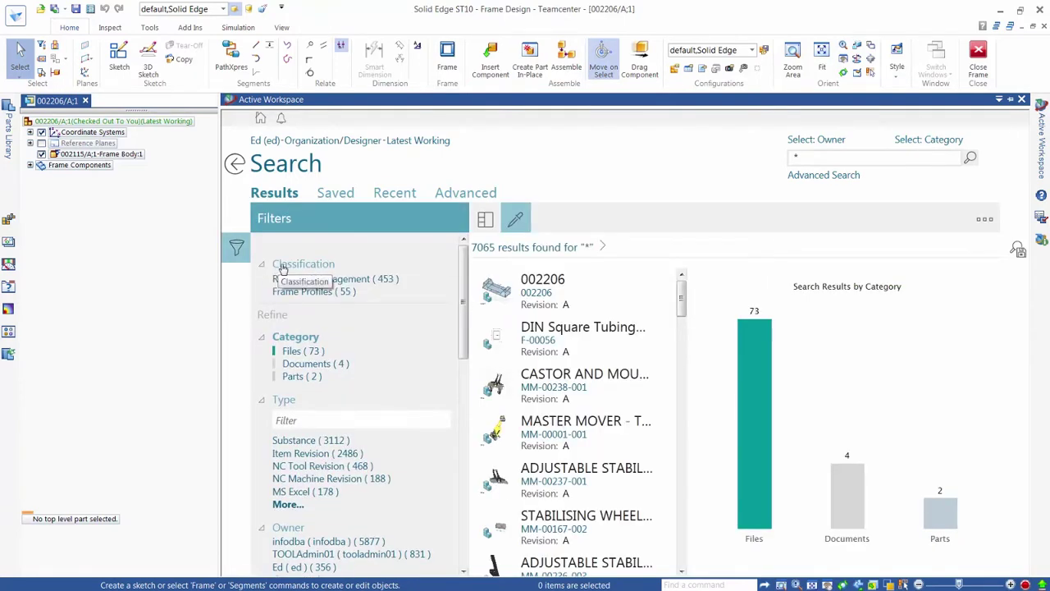
pyautogui.click(319, 292)
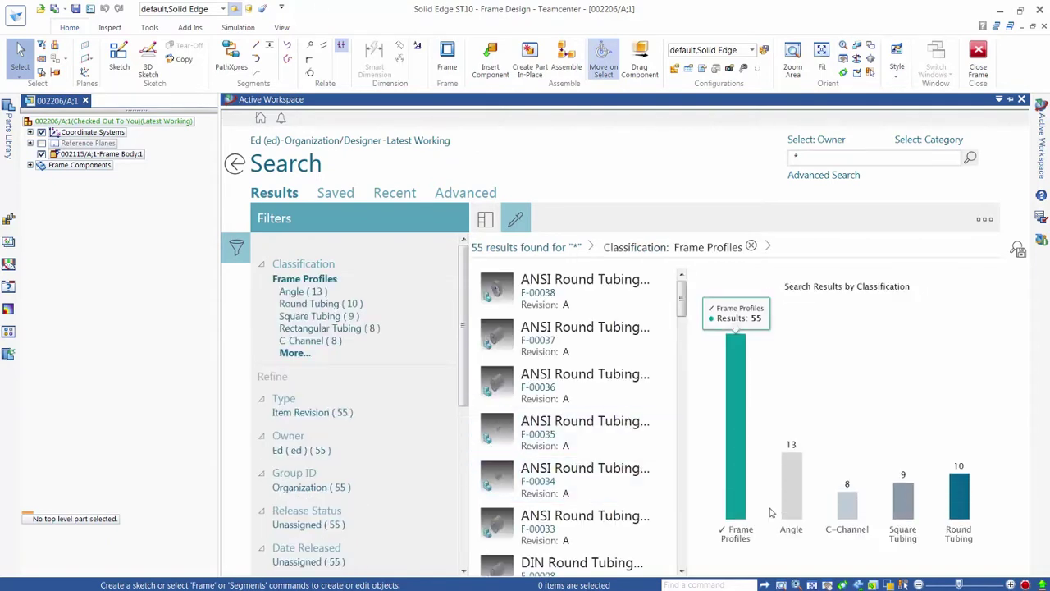
pyautogui.click(960, 500)
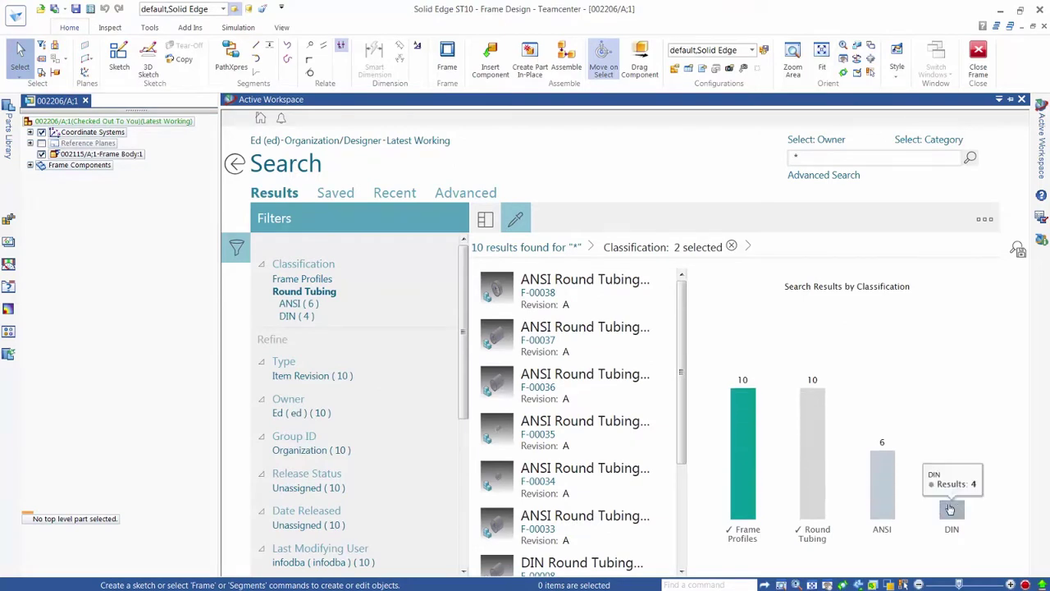
pyautogui.click(881, 506)
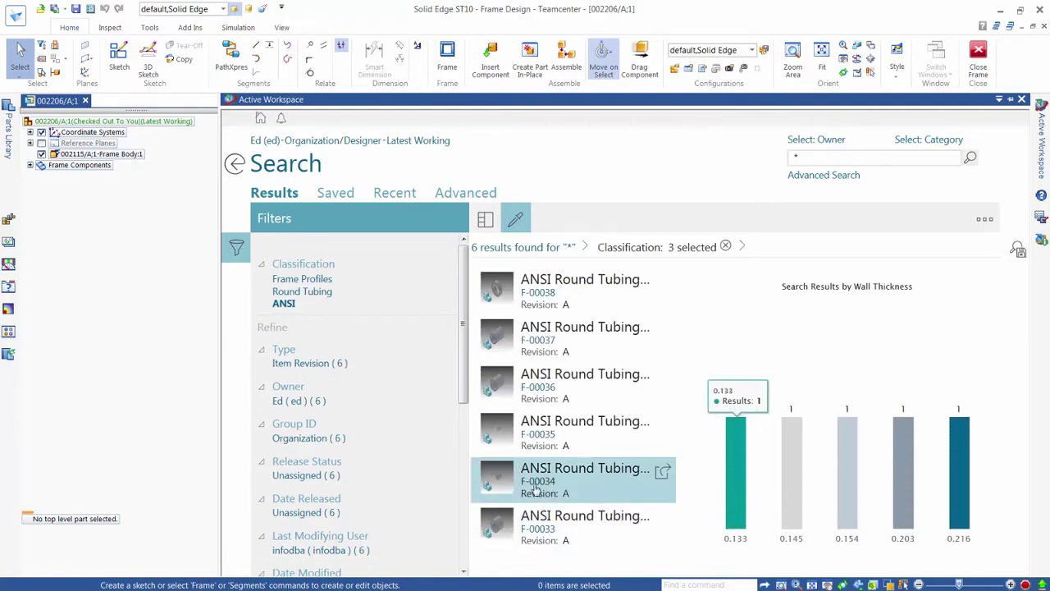
# Step: Filter the ANSI round tubing to diameter 2.0 and copy part F-00035 to the clipboard, returning to the assembly
pyautogui.moveTo(464, 394); pyautogui.dragTo(450, 568)
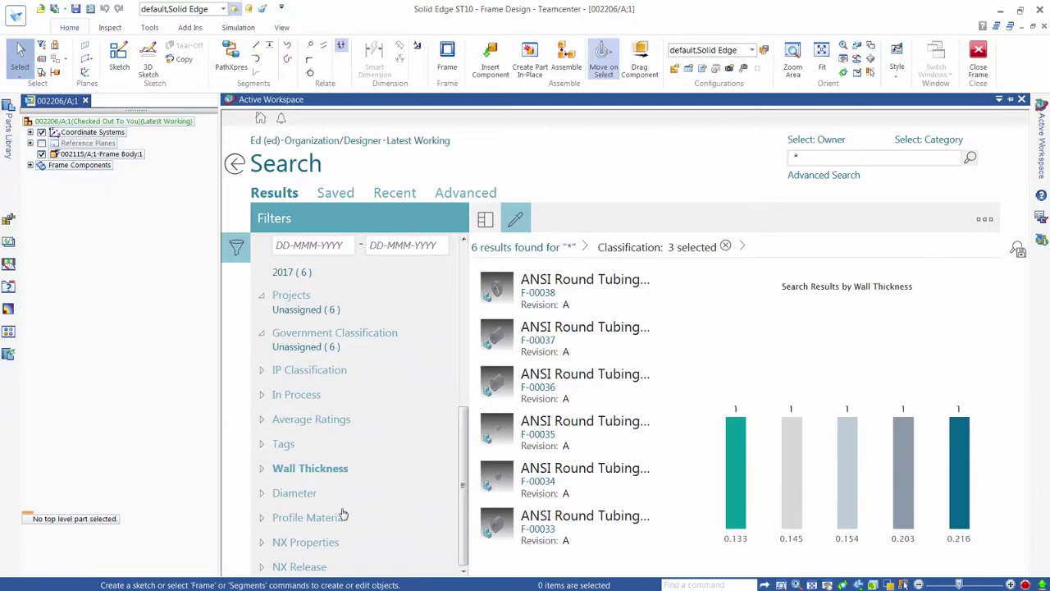
pyautogui.click(296, 493)
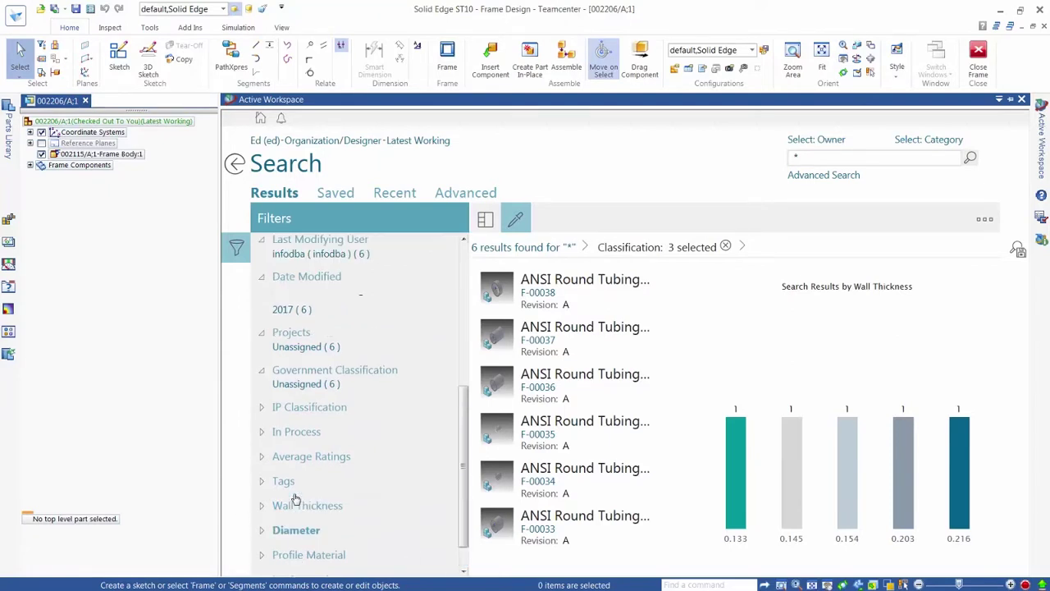
pyautogui.click(849, 492)
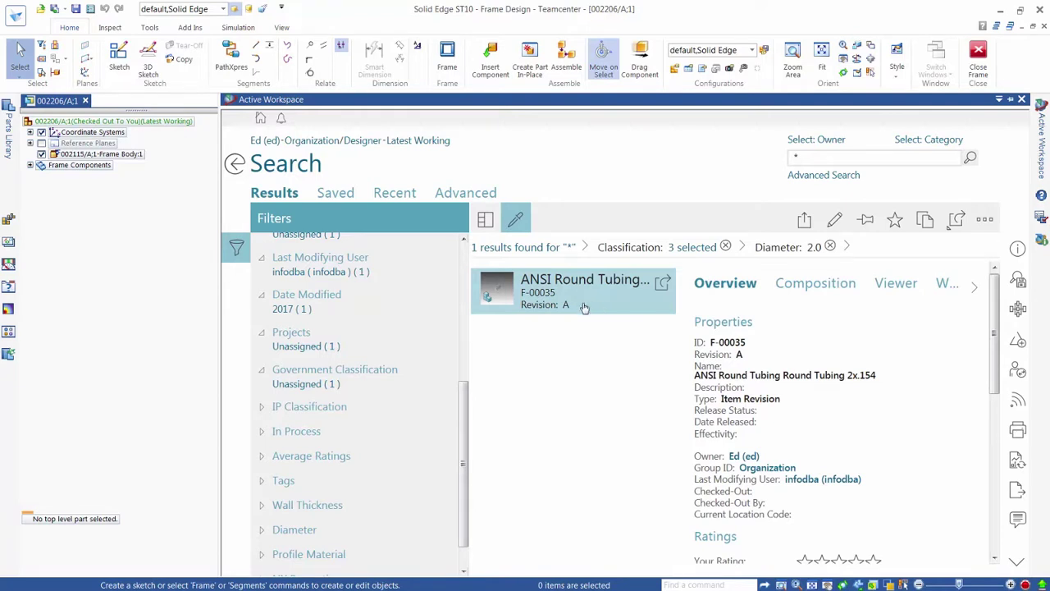
pyautogui.click(925, 220)
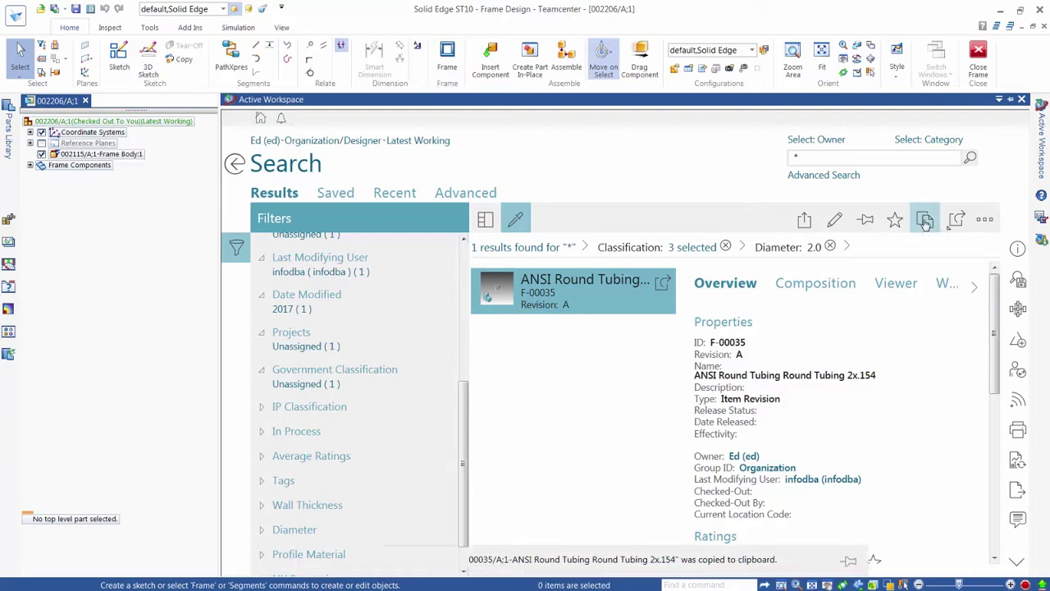
pyautogui.click(119, 320)
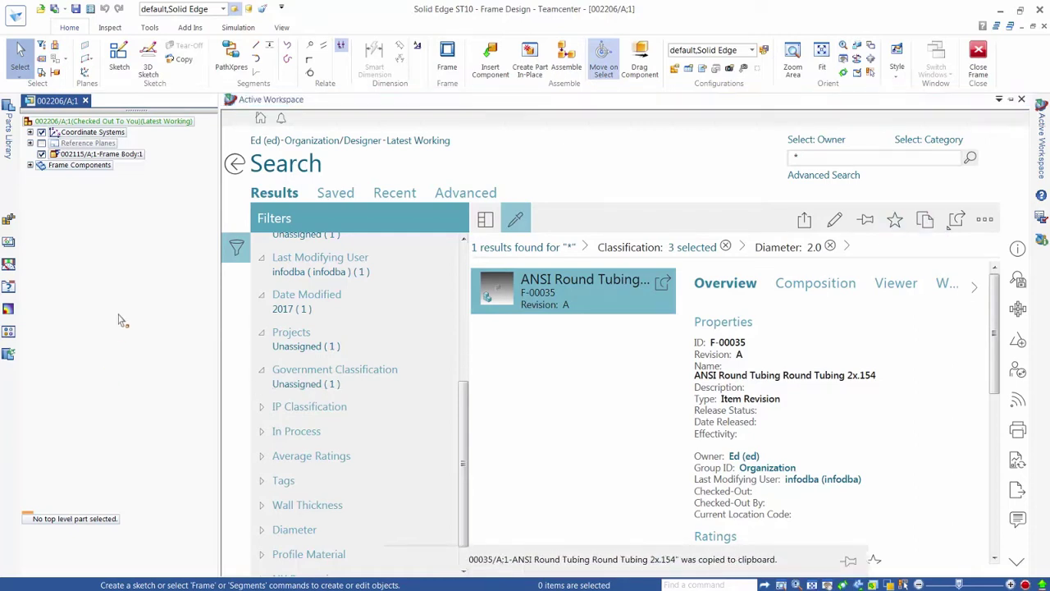
# Step: Start the Frame command with the default options and load F-00035 from the Teamcenter clipboard as the cross section
pyautogui.click(445, 65)
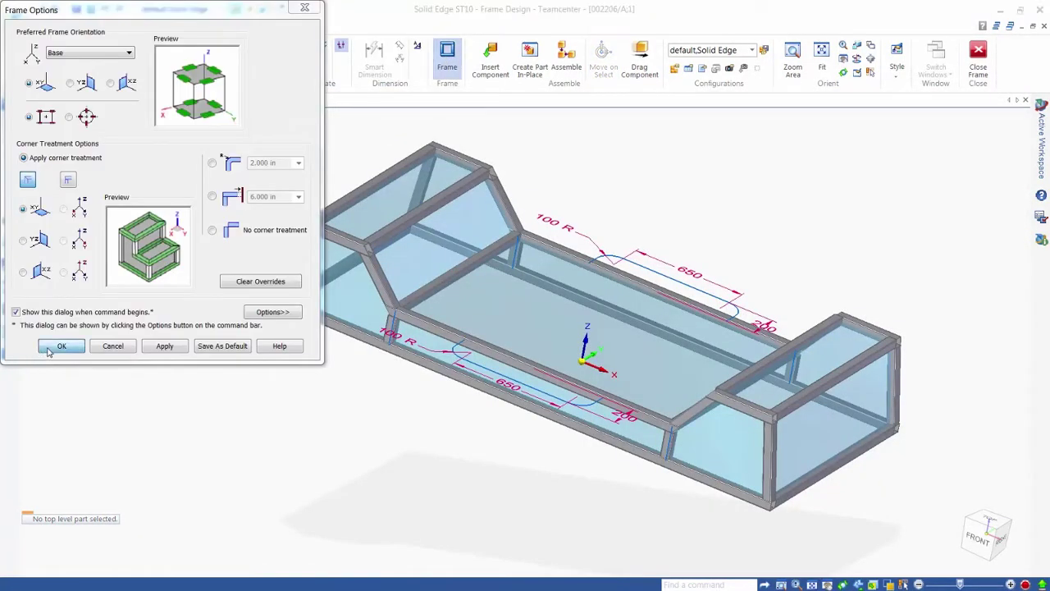
pyautogui.click(50, 350)
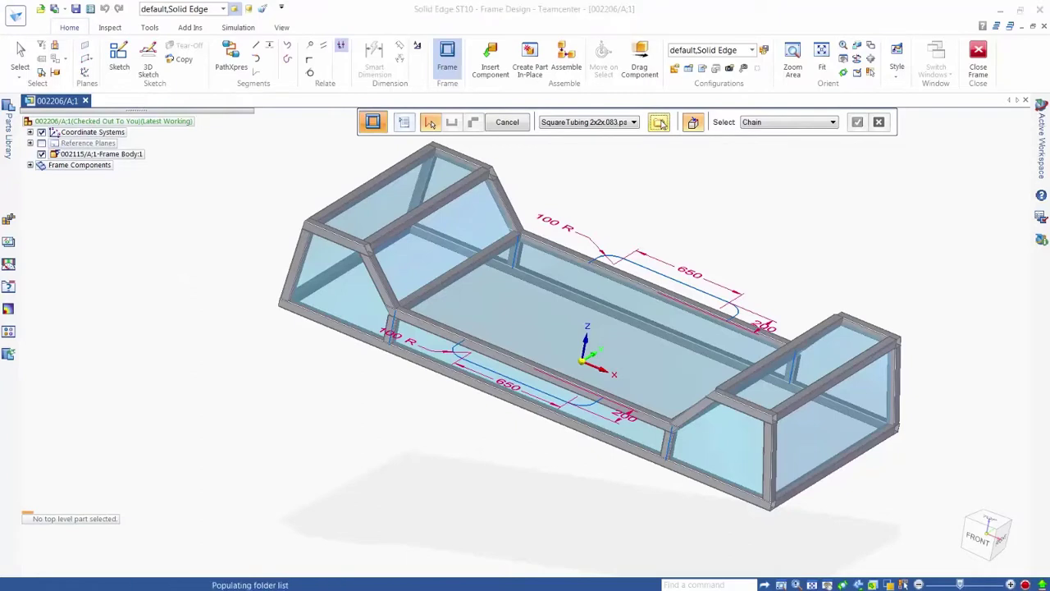
pyautogui.click(659, 122)
pyautogui.click(393, 107)
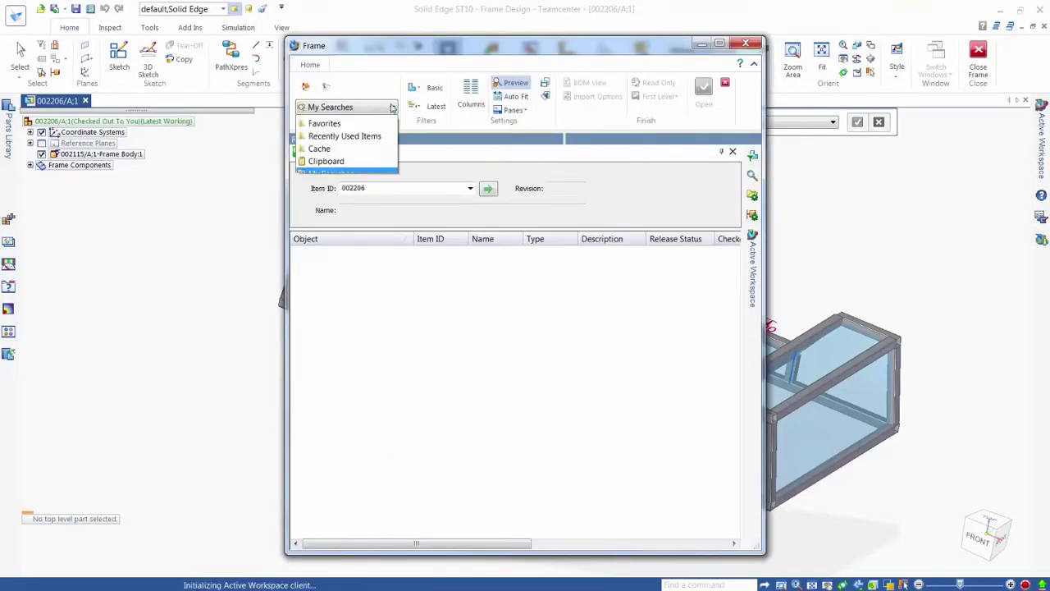
pyautogui.click(340, 172)
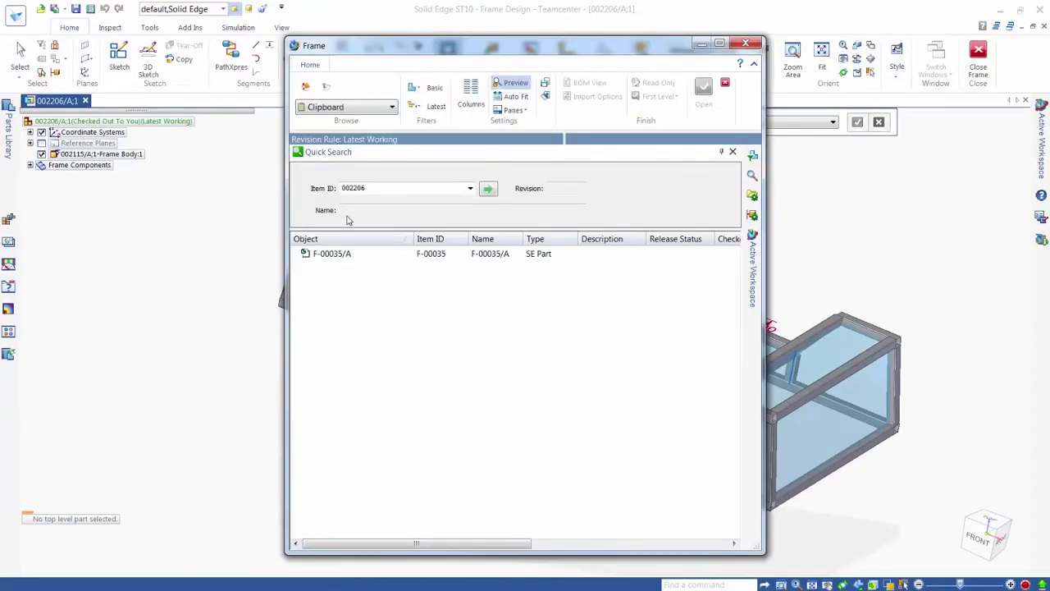
pyautogui.click(335, 255)
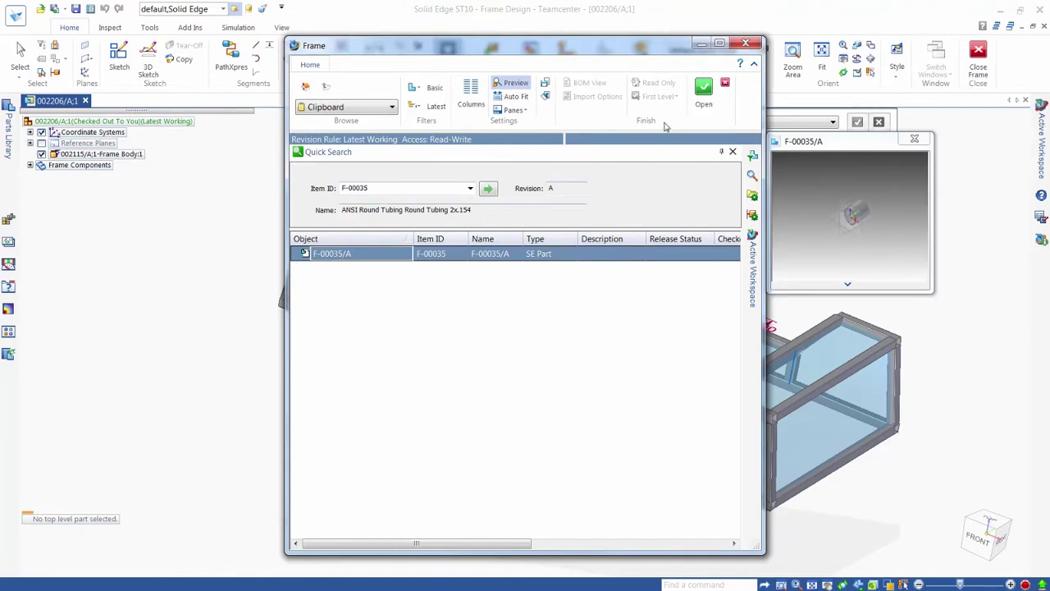
pyautogui.click(703, 92)
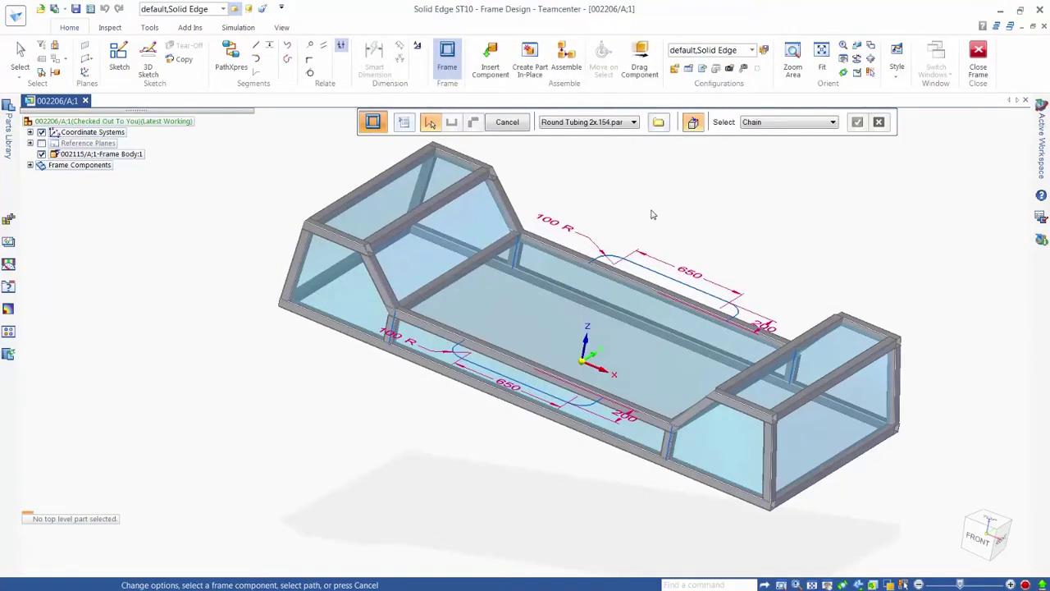
# Step: Create round-tube frame members along the two 650 mm handle sketches on the long sides and leave the frame environment
pyautogui.click(649, 273)
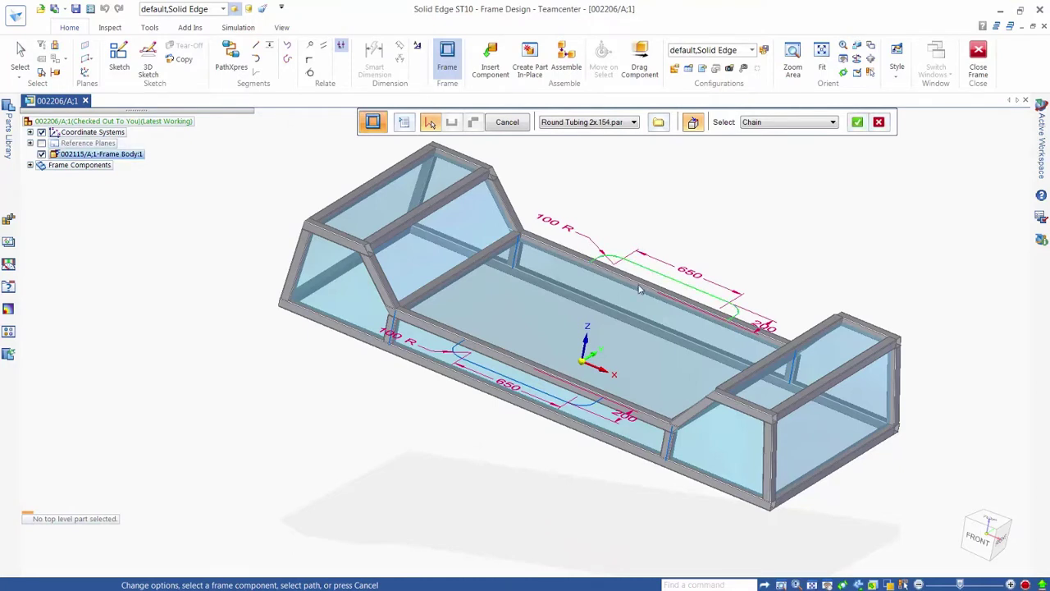
pyautogui.click(583, 408)
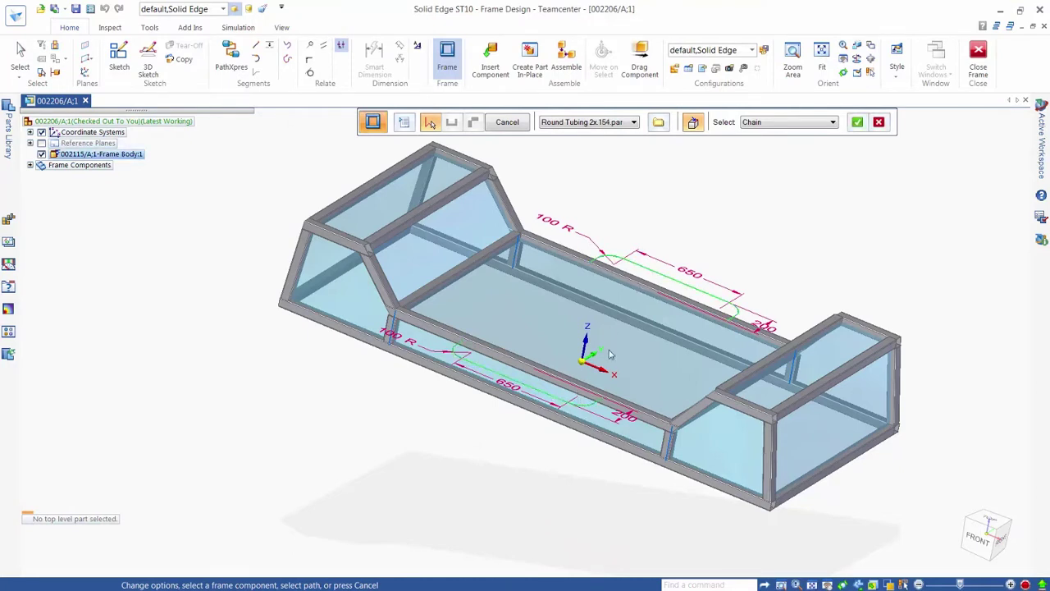
pyautogui.rightClick(643, 215)
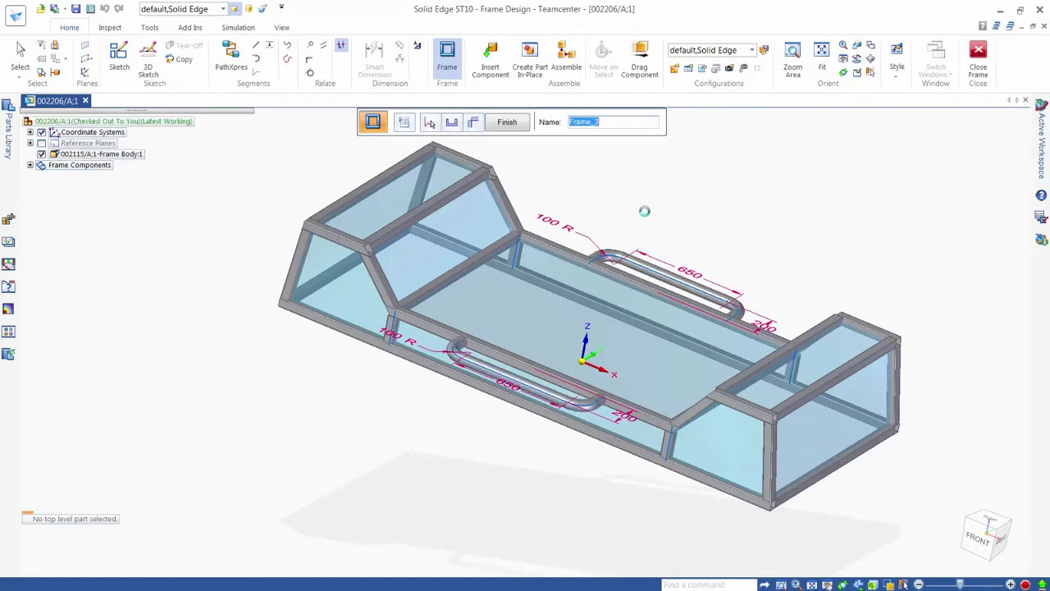
pyautogui.click(507, 122)
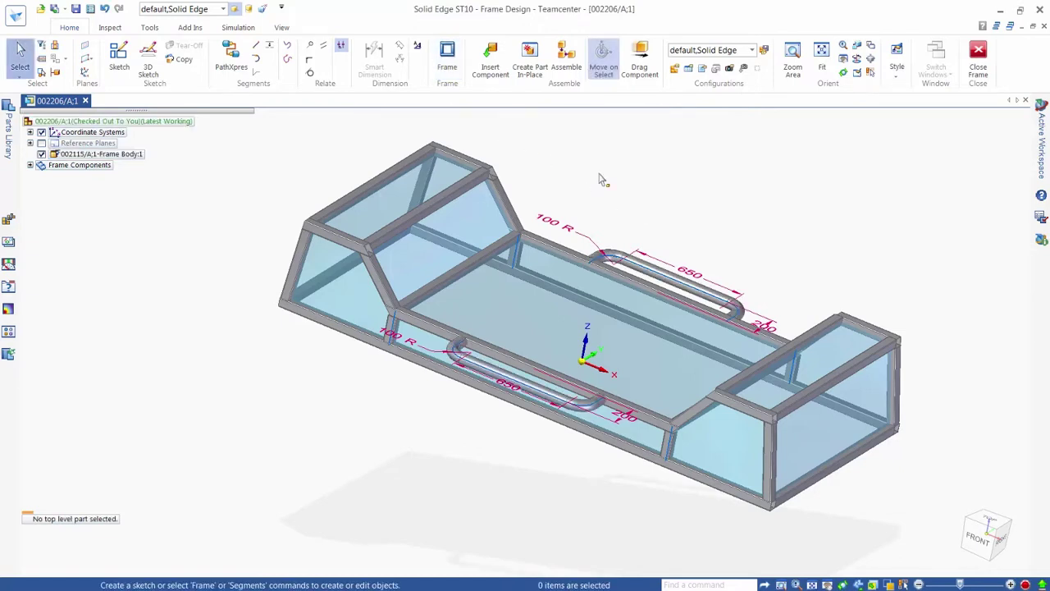
pyautogui.click(981, 54)
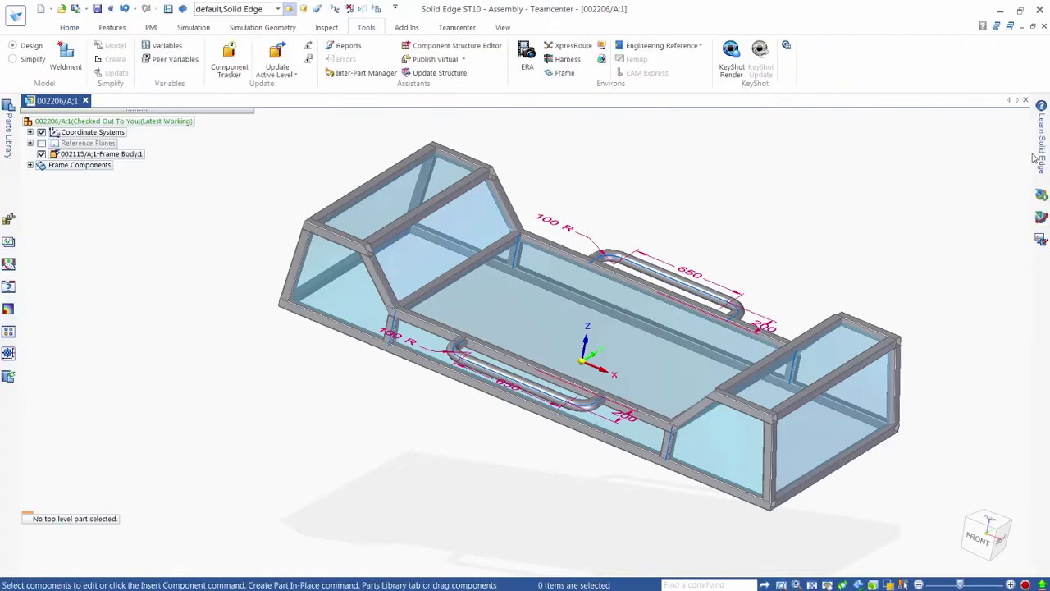
# Step: Open revision A of the DIN square tubing F-00056 from the Newstuff > Frames folder of the Active Workspace home folder
pyautogui.click(1041, 218)
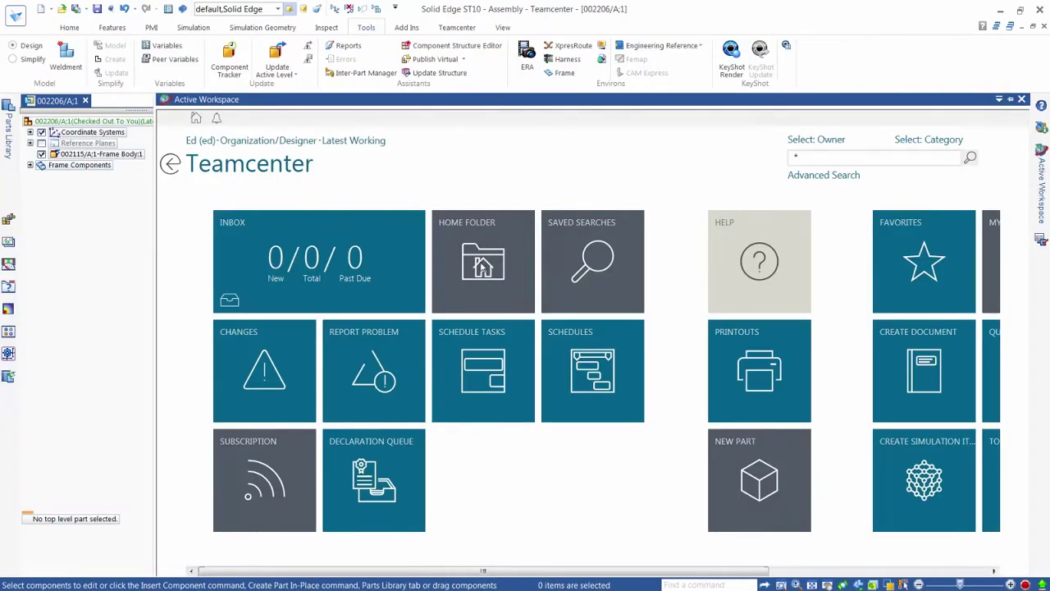
pyautogui.click(483, 266)
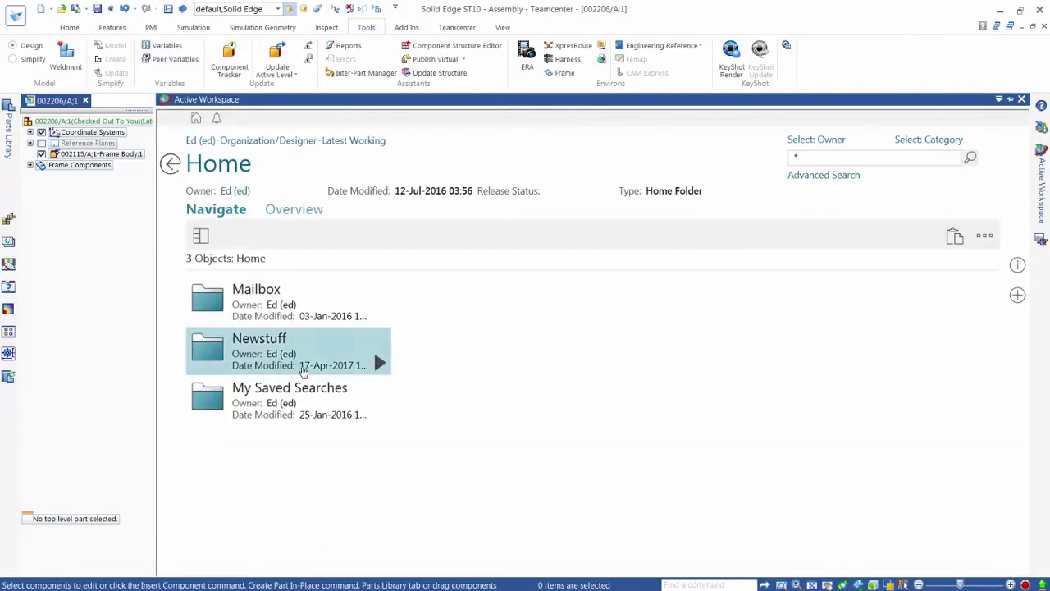
pyautogui.click(379, 363)
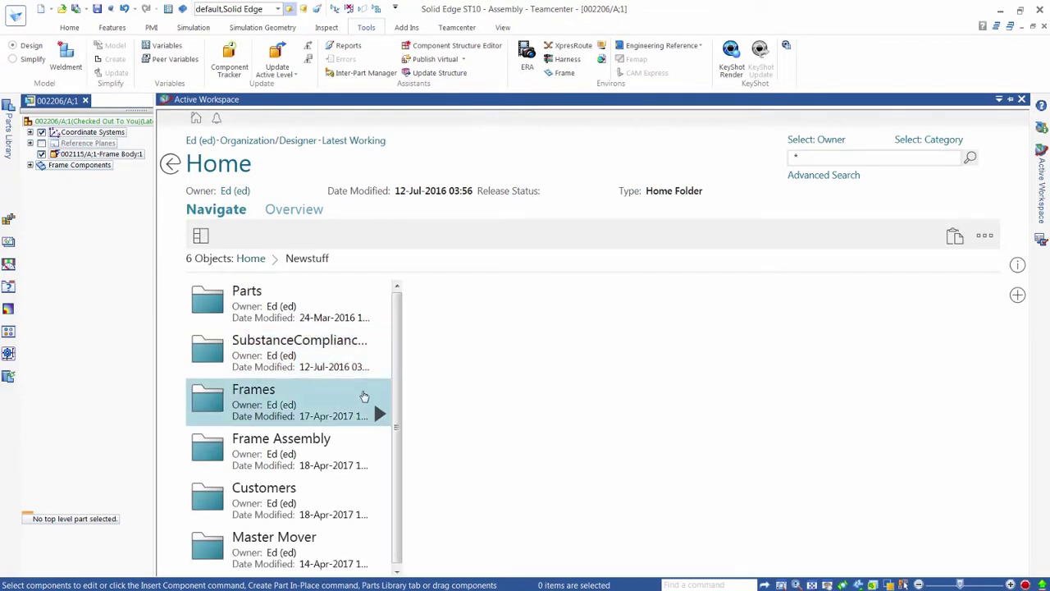
pyautogui.click(379, 415)
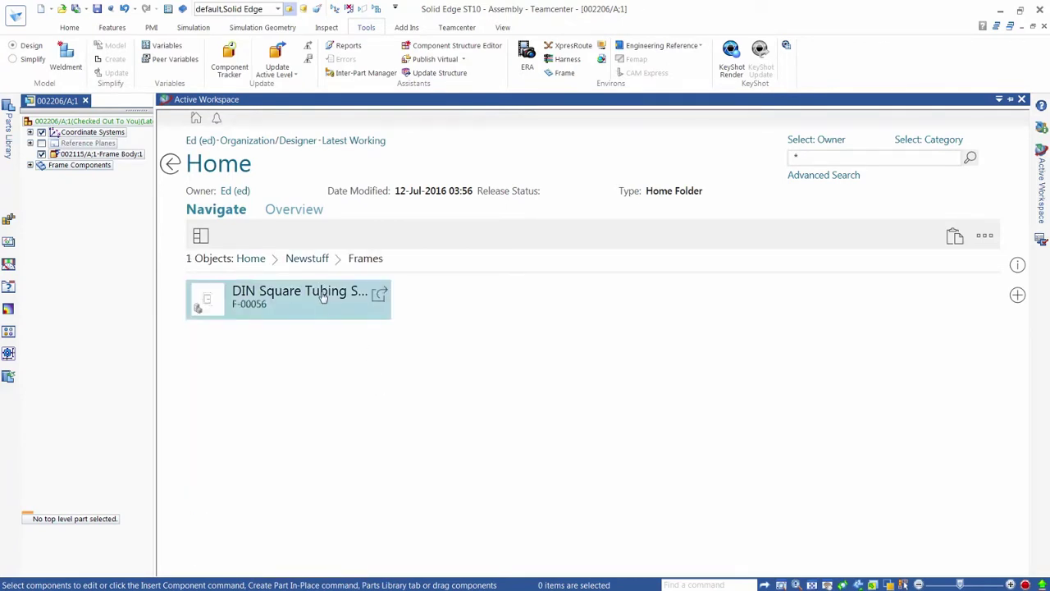
pyautogui.click(321, 294)
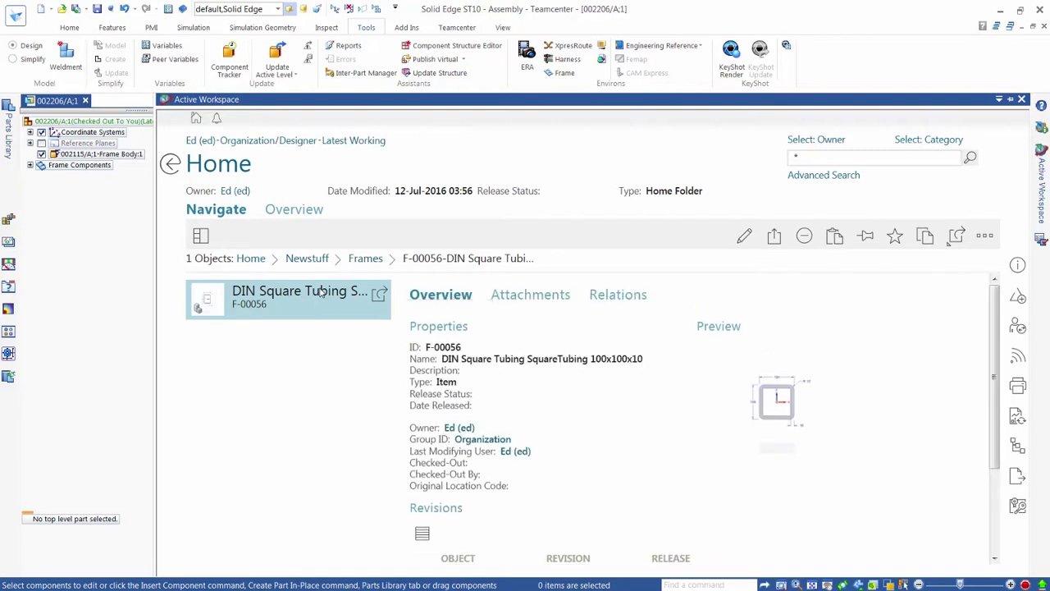
pyautogui.scroll(-1, 586, 457)
pyautogui.click(566, 482)
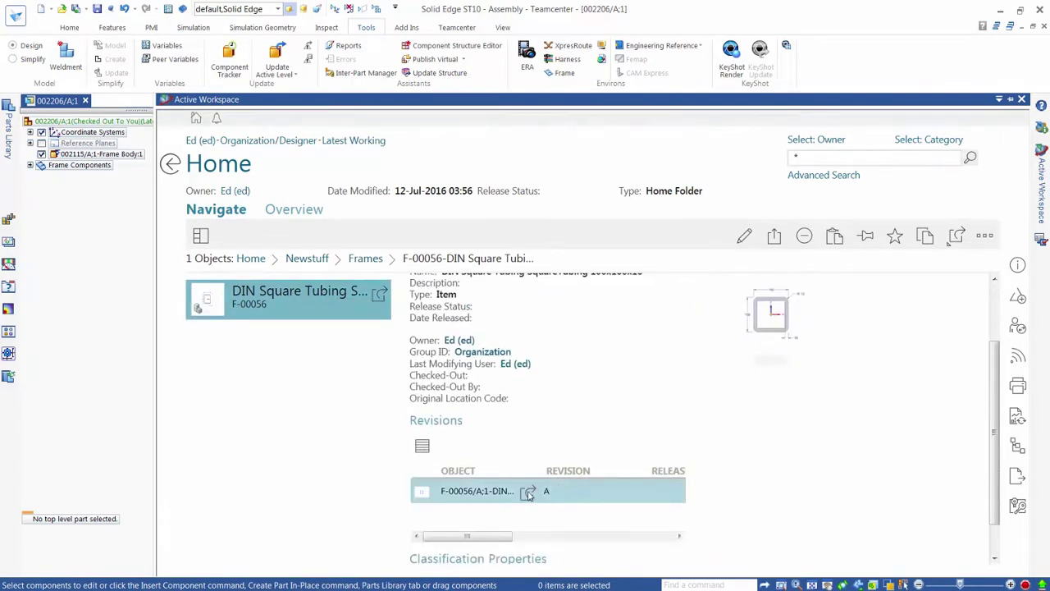
pyautogui.click(528, 492)
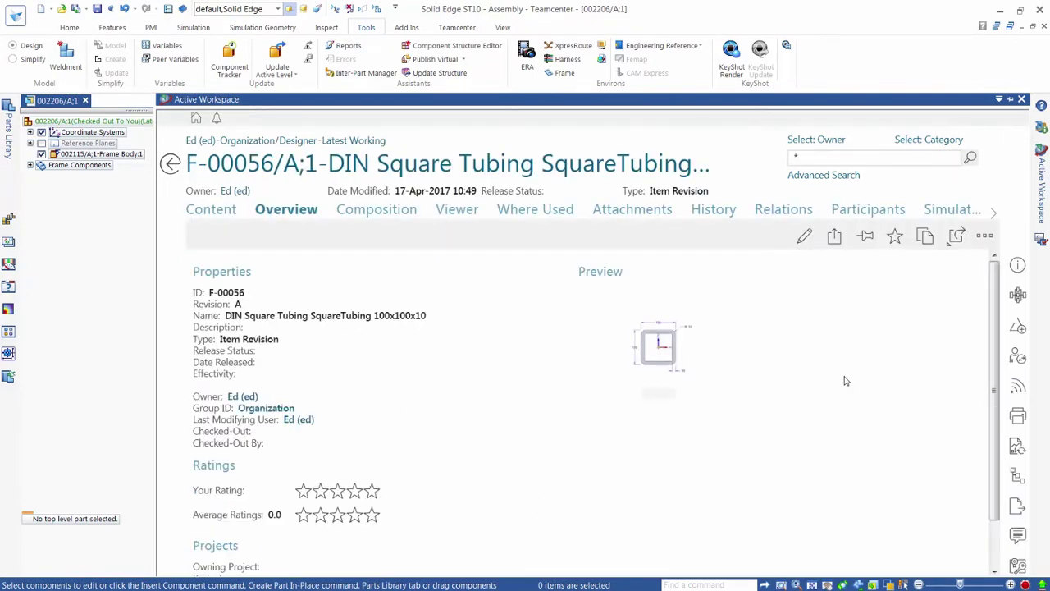
# Step: Start classifying F-00056 and choose the class Frame Profiles > Square Tubing > DIN
pyautogui.click(1016, 478)
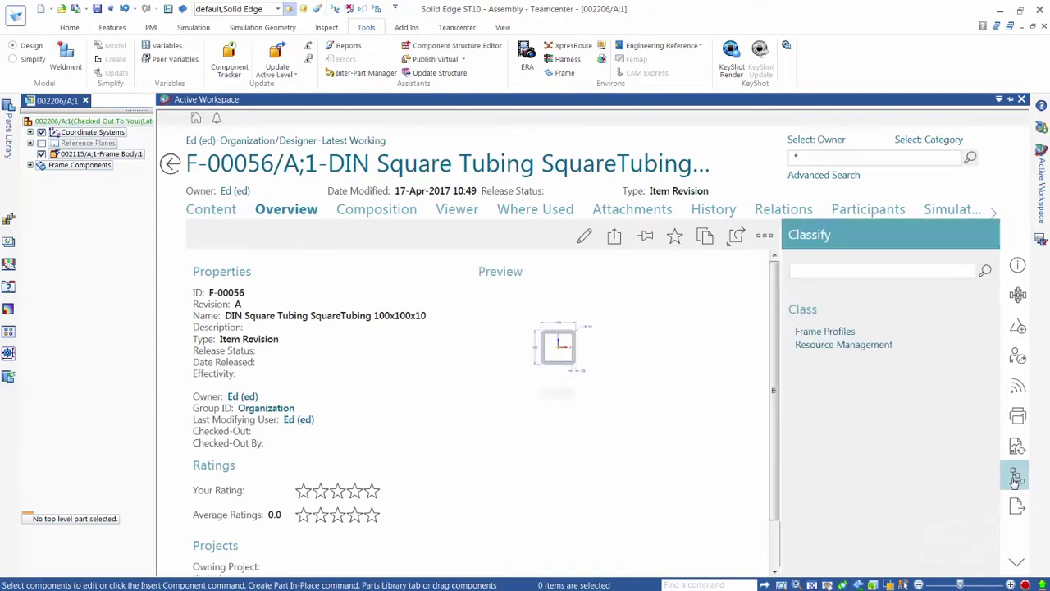
pyautogui.click(836, 333)
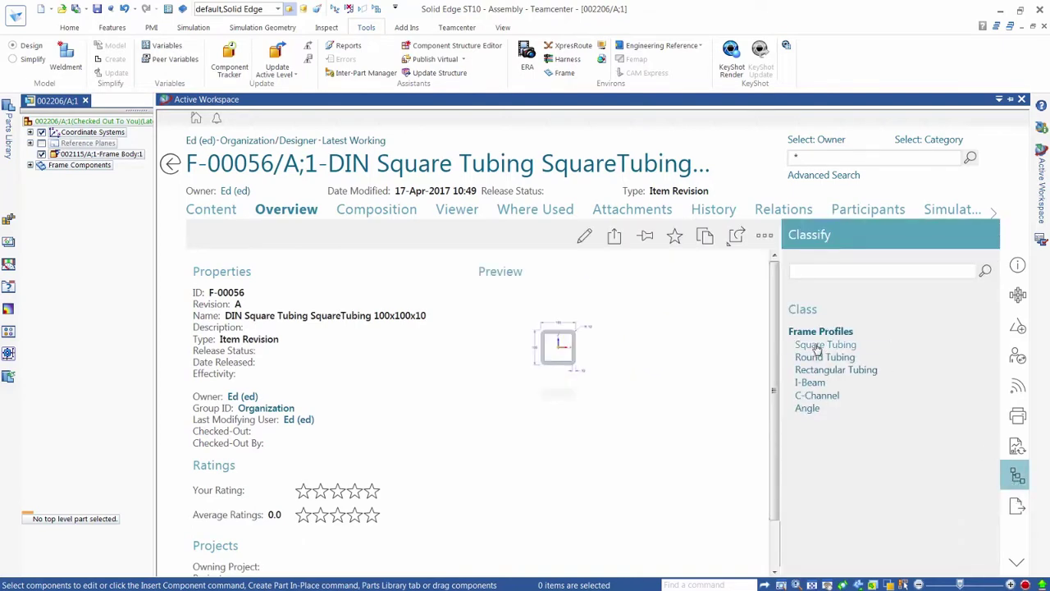
pyautogui.click(817, 347)
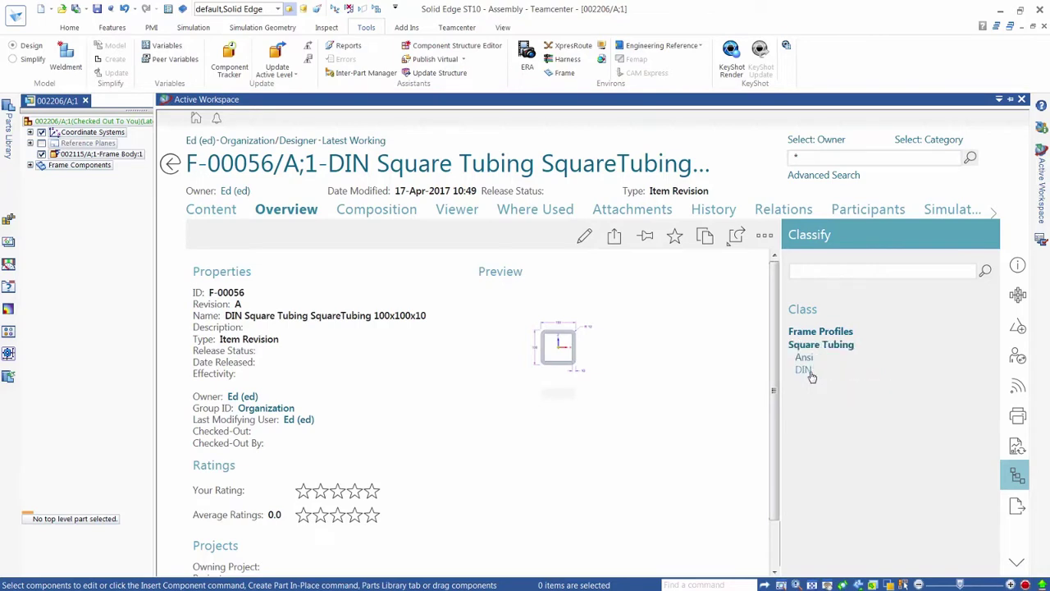
pyautogui.click(807, 371)
# Step: Classify the tubing with wall thickness 10, height 100 and profile material Stainless Stainless, and review its classification properties
pyautogui.click(820, 437)
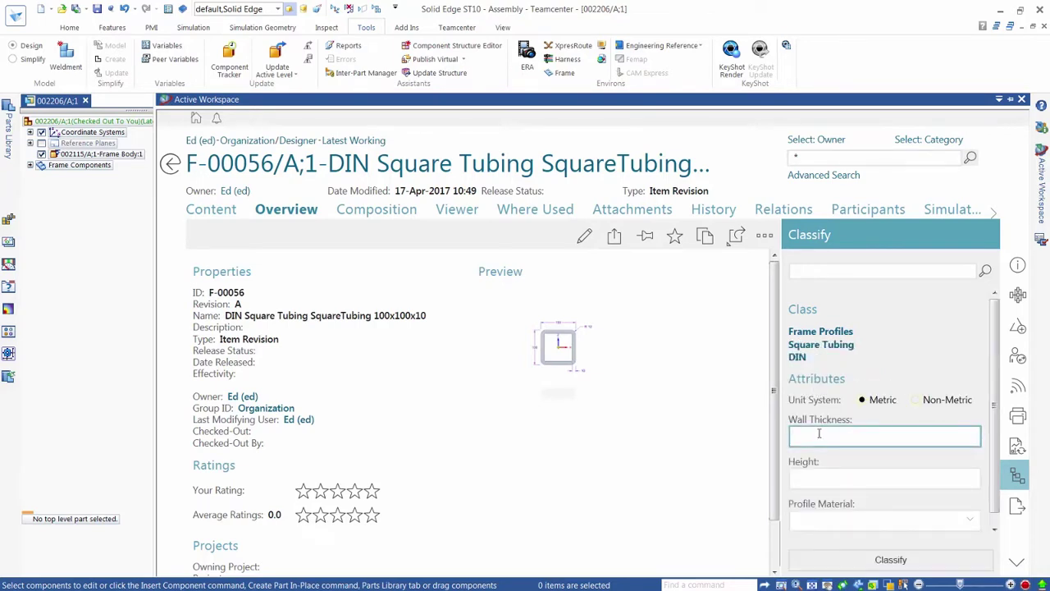
pyautogui.write('10')
pyautogui.click(812, 476)
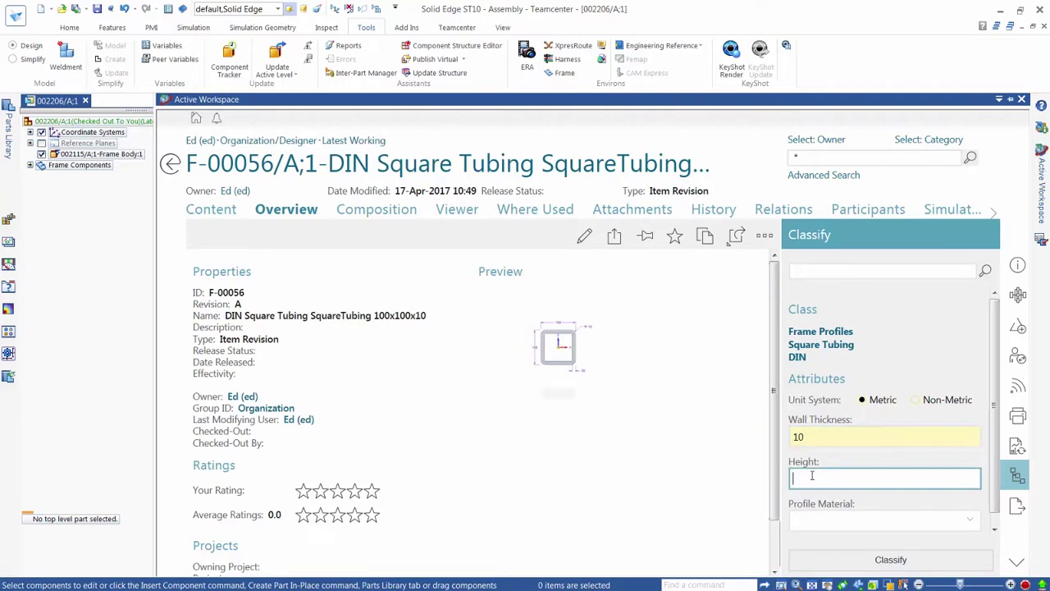
pyautogui.write('100')
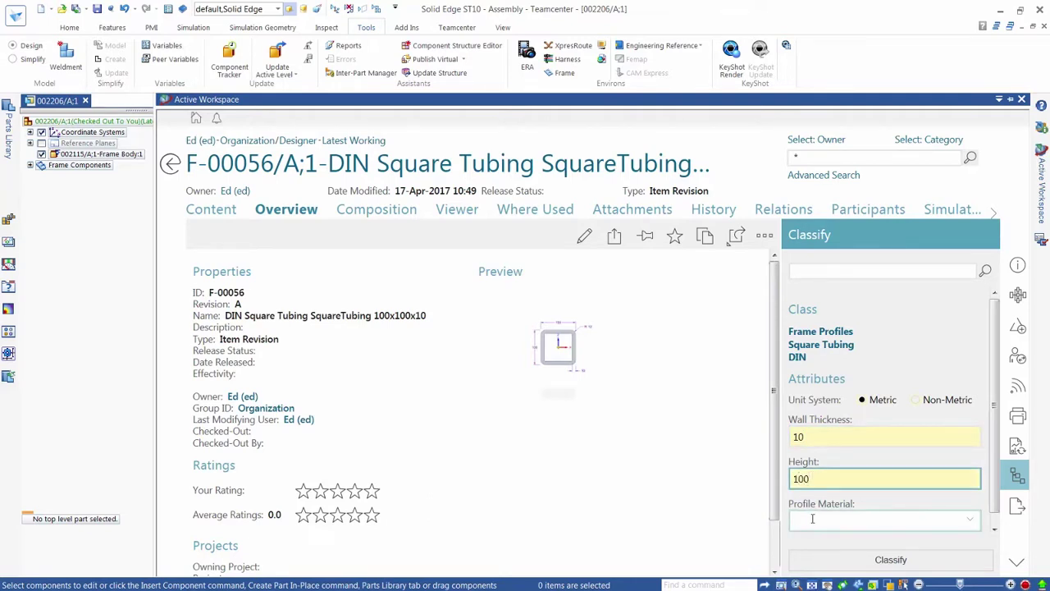
pyautogui.click(816, 516)
pyautogui.click(821, 469)
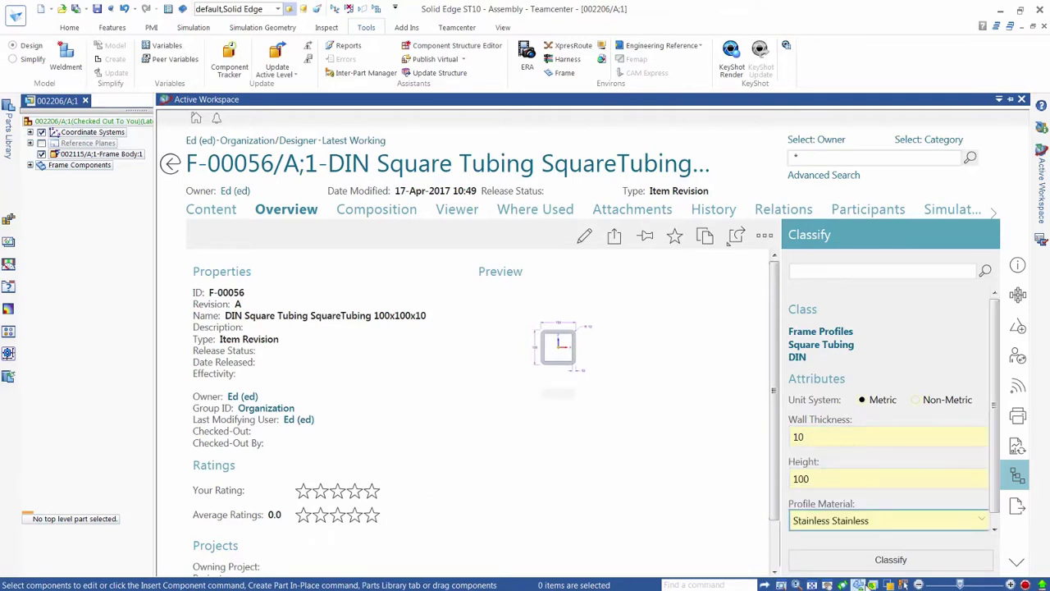
pyautogui.click(865, 566)
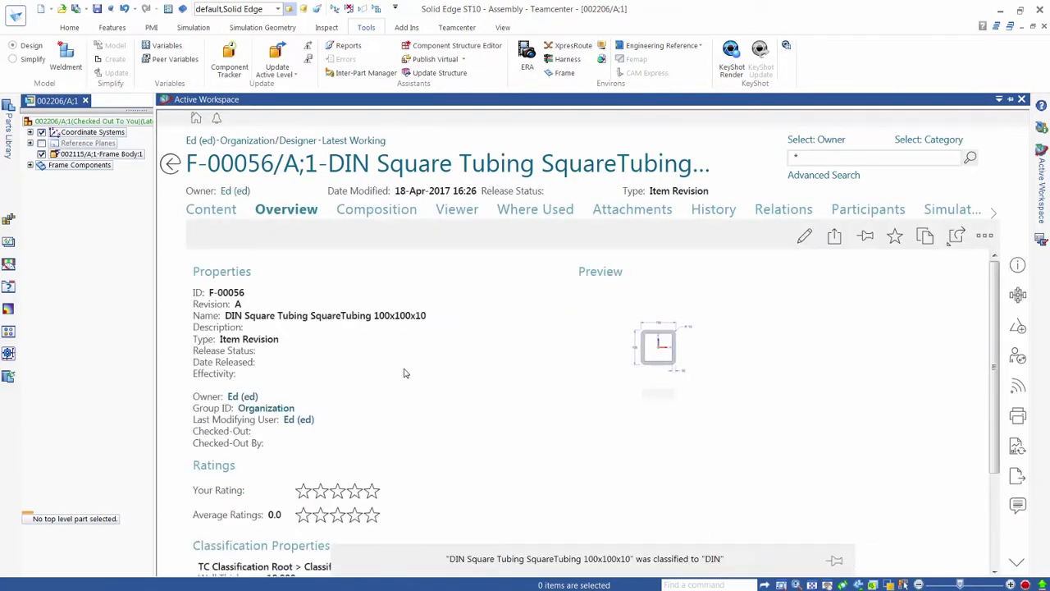
pyautogui.scroll(-3, 404, 371)
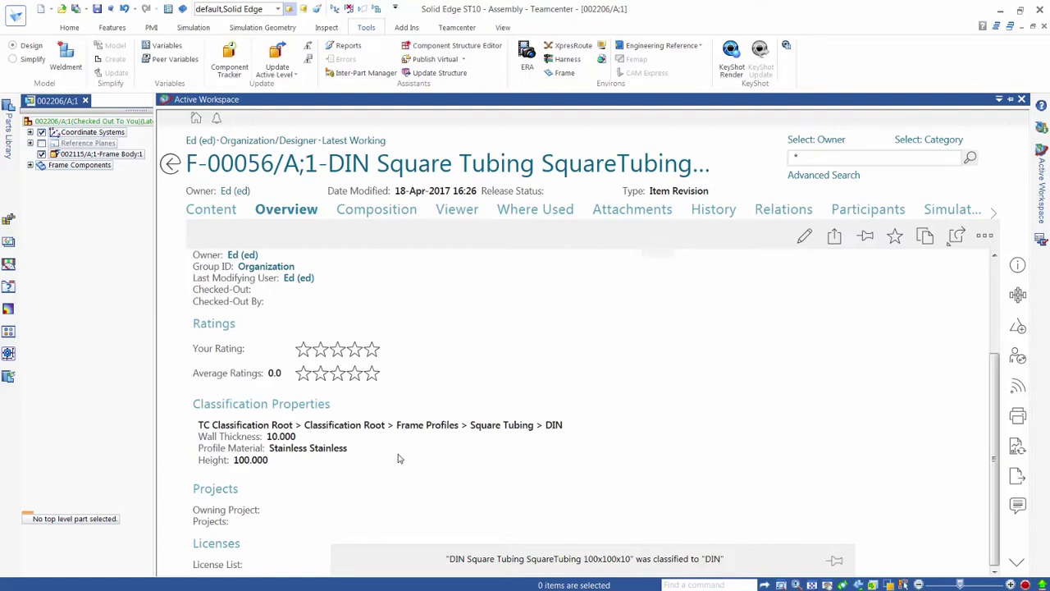
# Step: Return to the assembly, open its occurrence properties and set the first F-00030 square tube's Powder Coat to Black
pyautogui.click(105, 348)
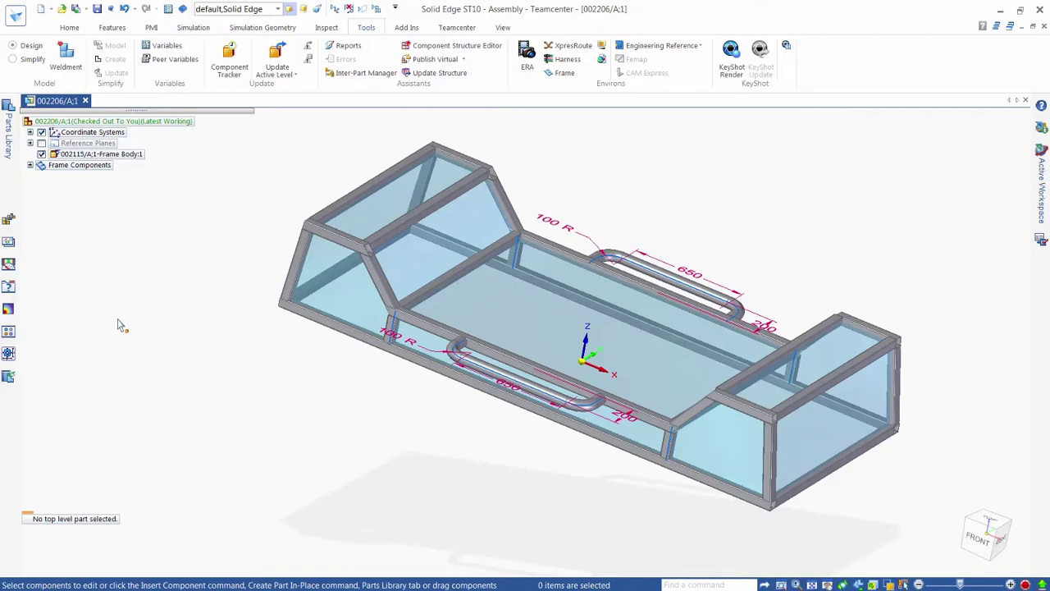
pyautogui.rightClick(85, 223)
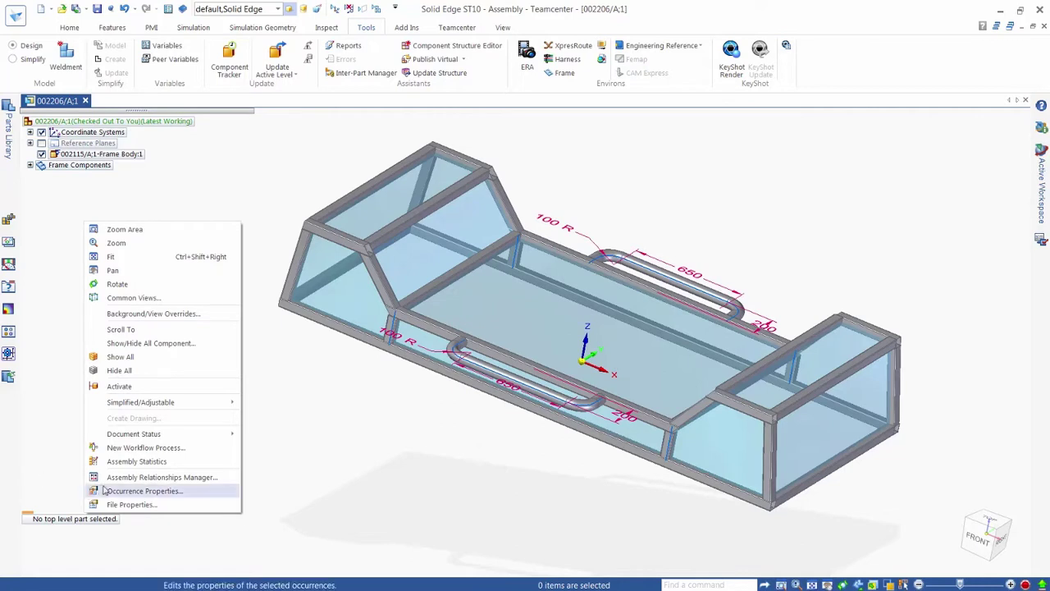
pyautogui.click(128, 492)
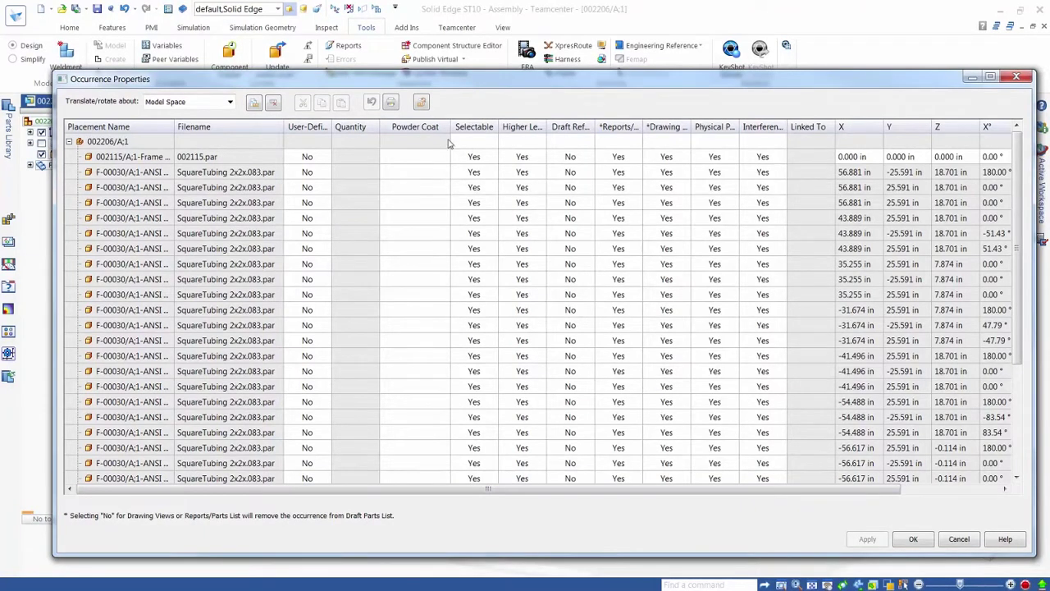
pyautogui.click(437, 174)
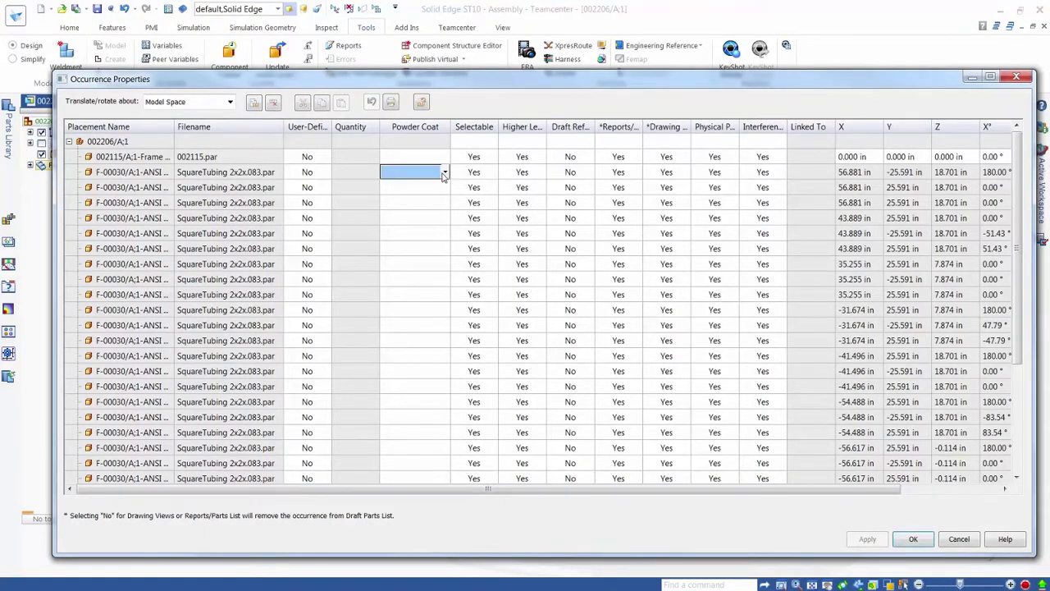
pyautogui.click(445, 173)
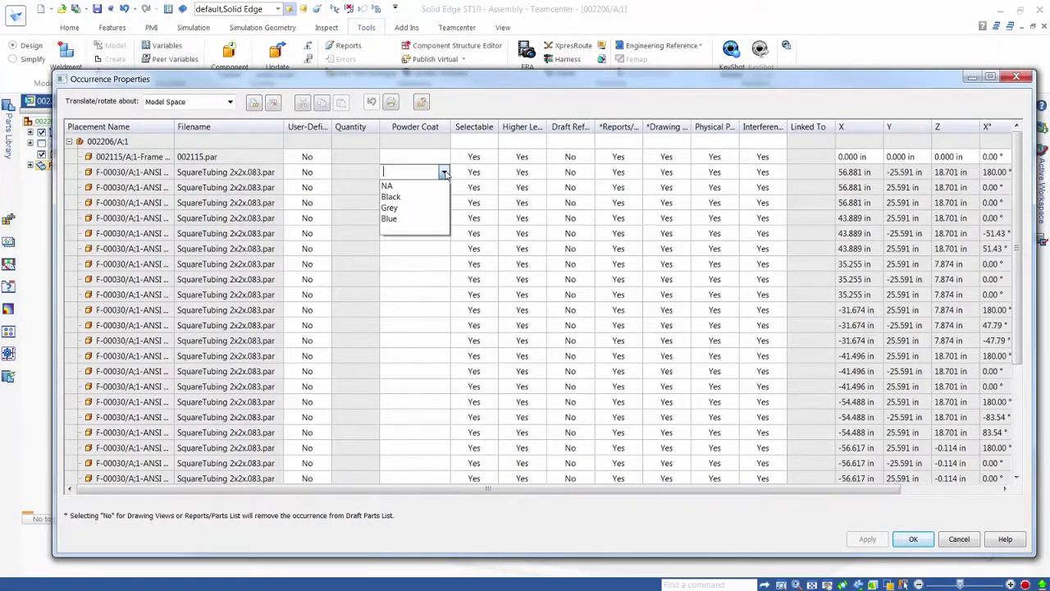
pyautogui.click(403, 198)
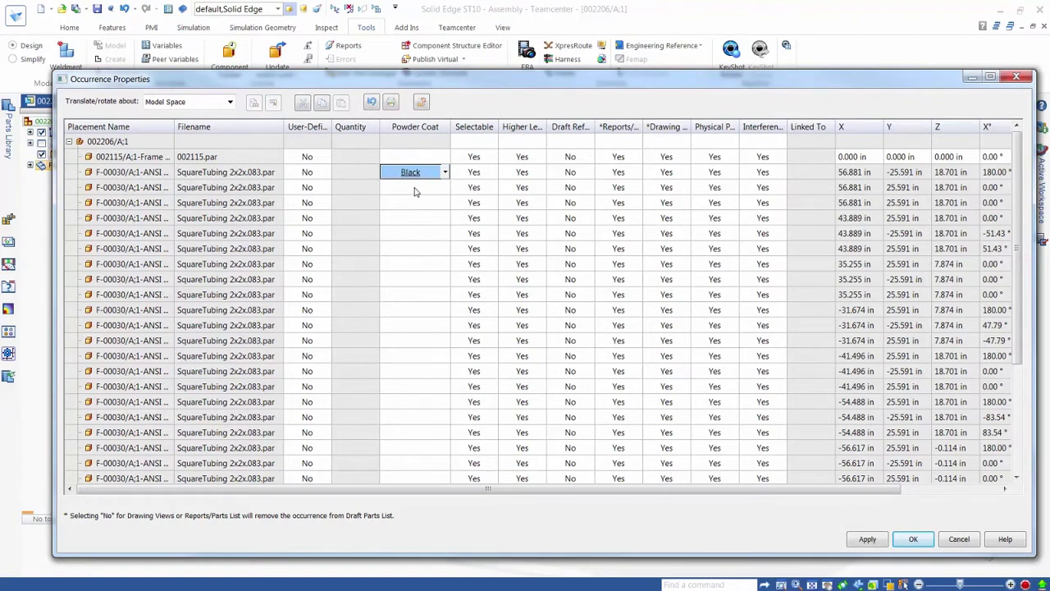
# Step: Copy the Black powder coat value to all the remaining F-00030 square tubing occurrences
pyautogui.rightClick(418, 176)
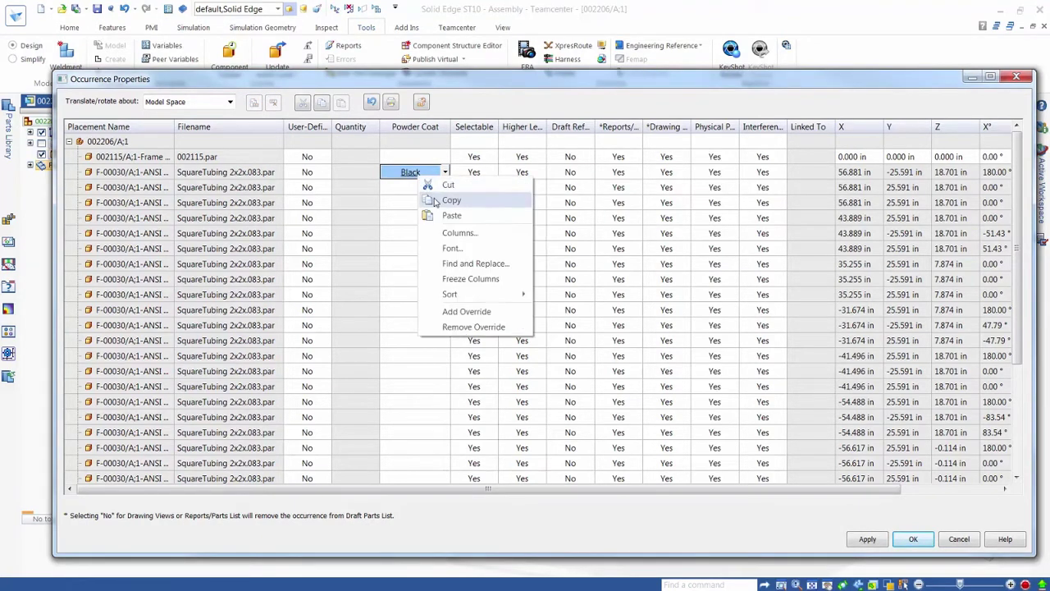
pyautogui.click(447, 201)
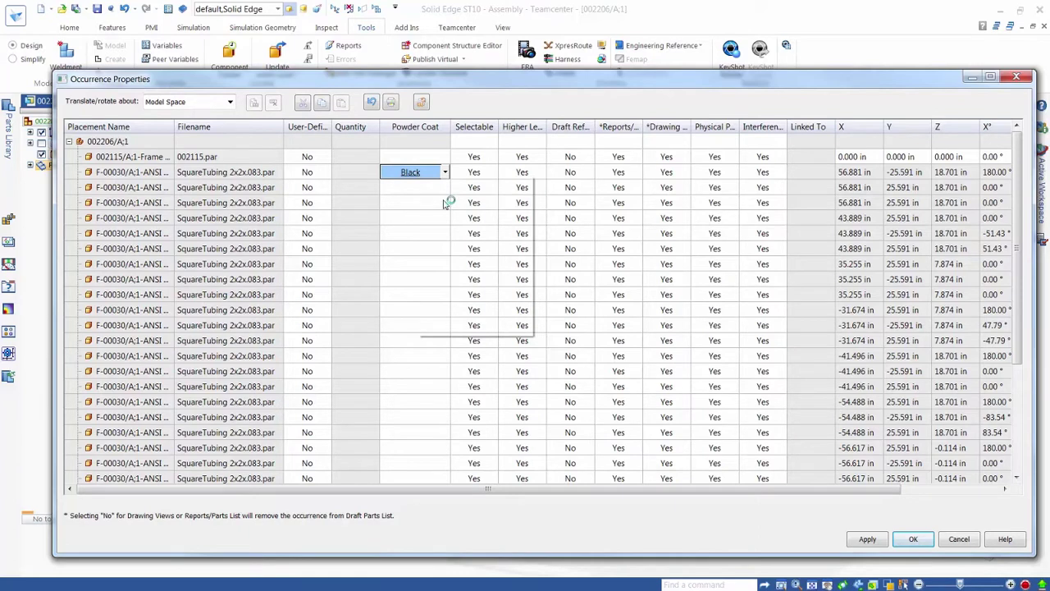
pyautogui.moveTo(426, 187); pyautogui.dragTo(437, 233)
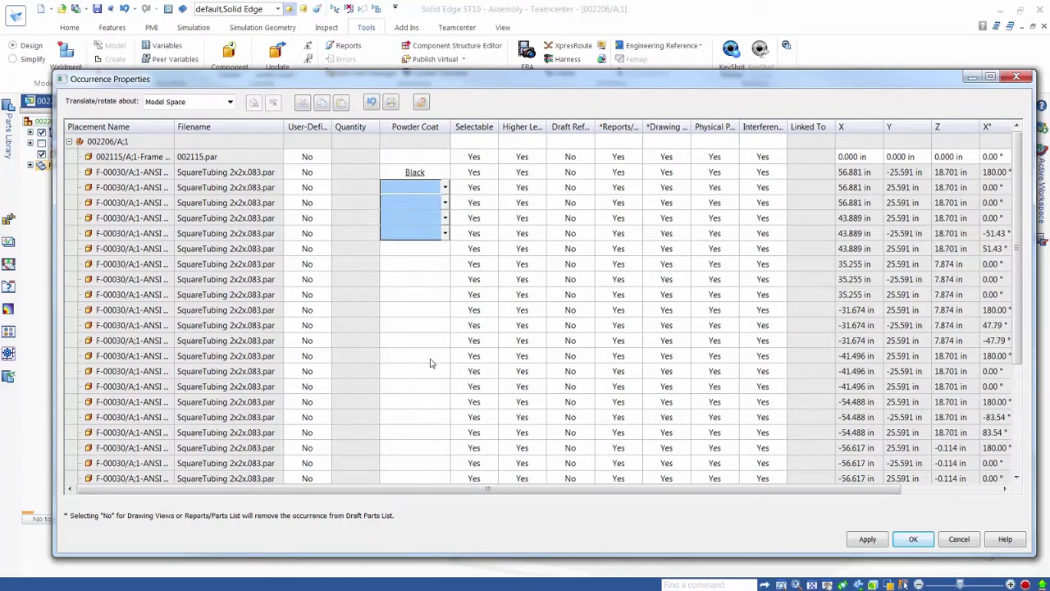
pyautogui.moveTo(431, 362); pyautogui.dragTo(435, 436)
pyautogui.rightClick(407, 434)
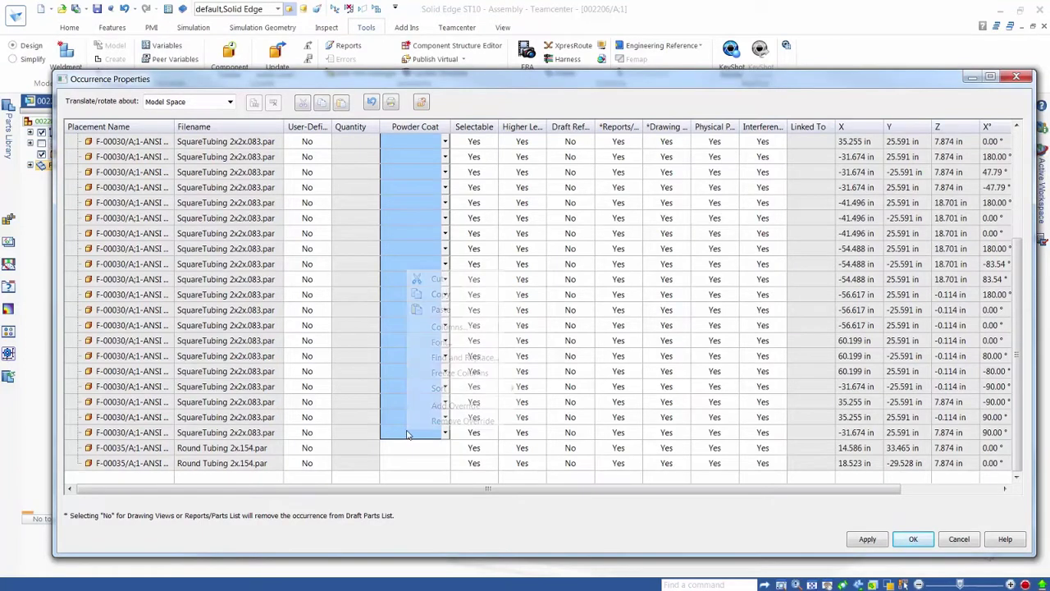
pyautogui.click(440, 311)
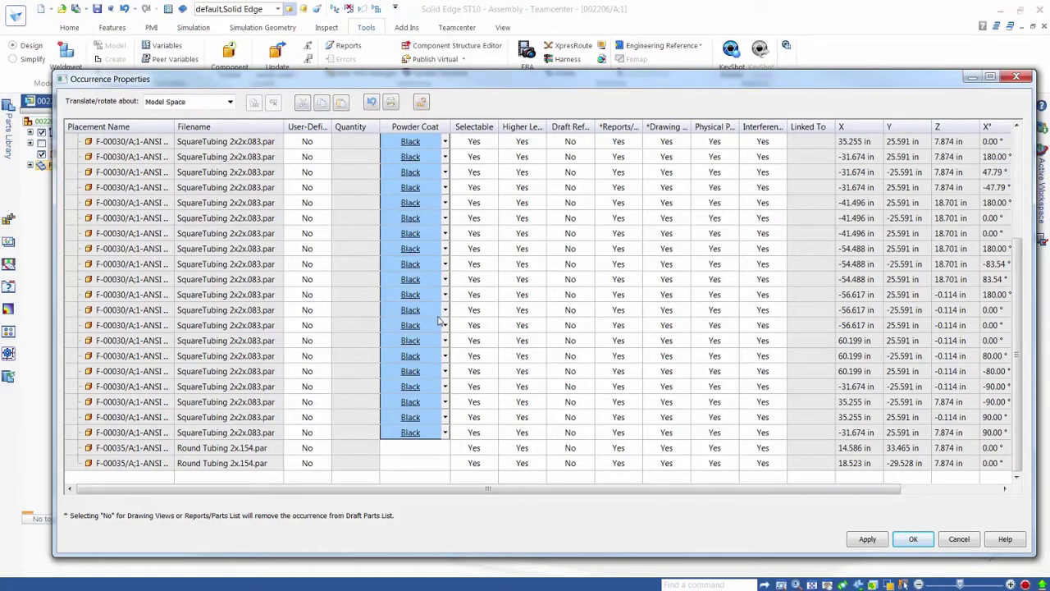
# Step: Set the Powder Coat of both F-00035 round tubing occurrences to Blue and accept the occurrence properties
pyautogui.click(428, 448)
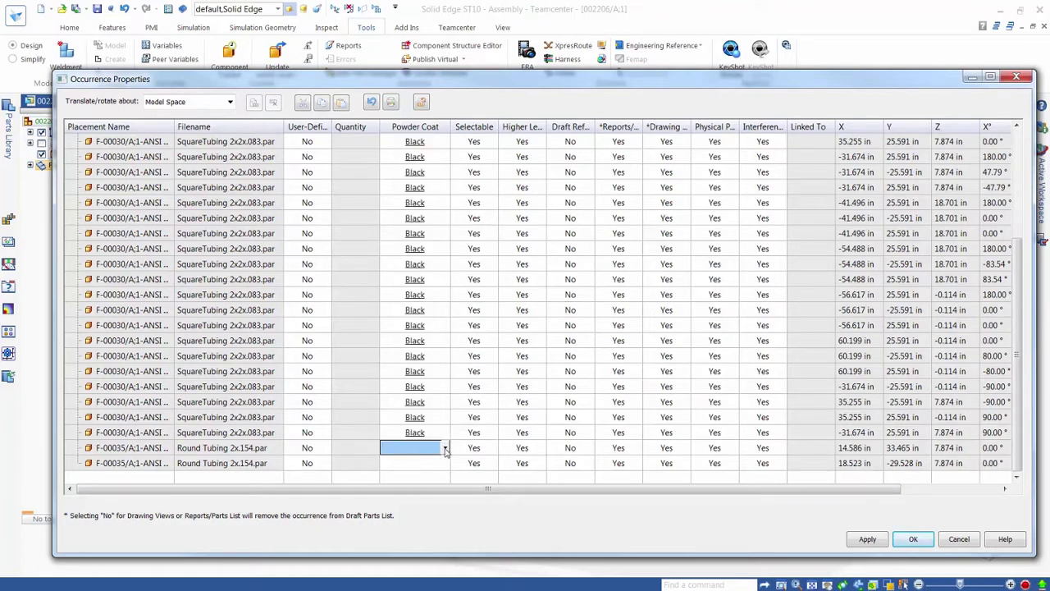
pyautogui.click(445, 448)
pyautogui.click(400, 495)
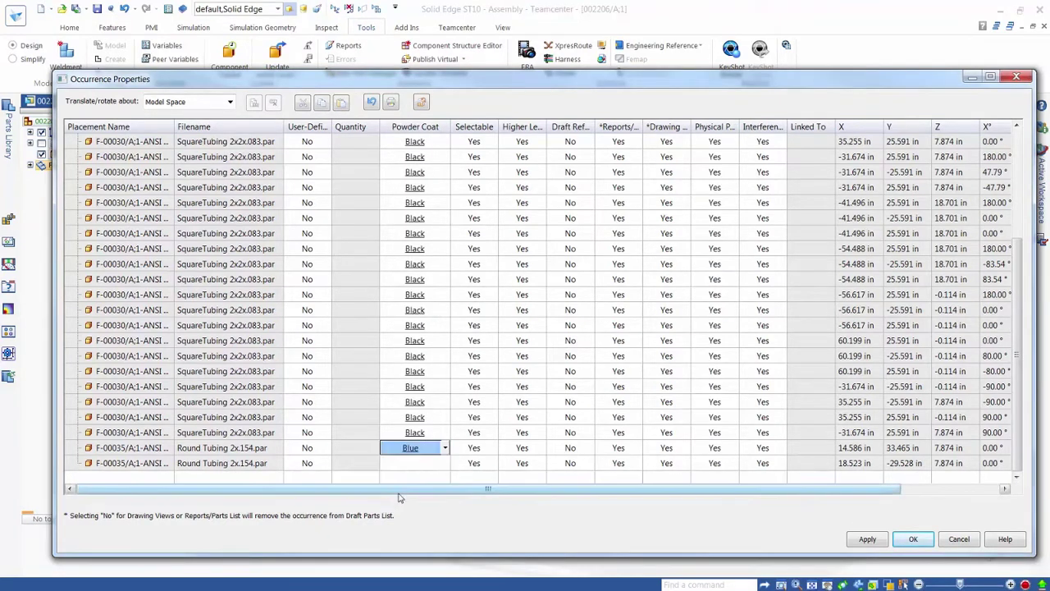
pyautogui.click(425, 464)
pyautogui.click(444, 464)
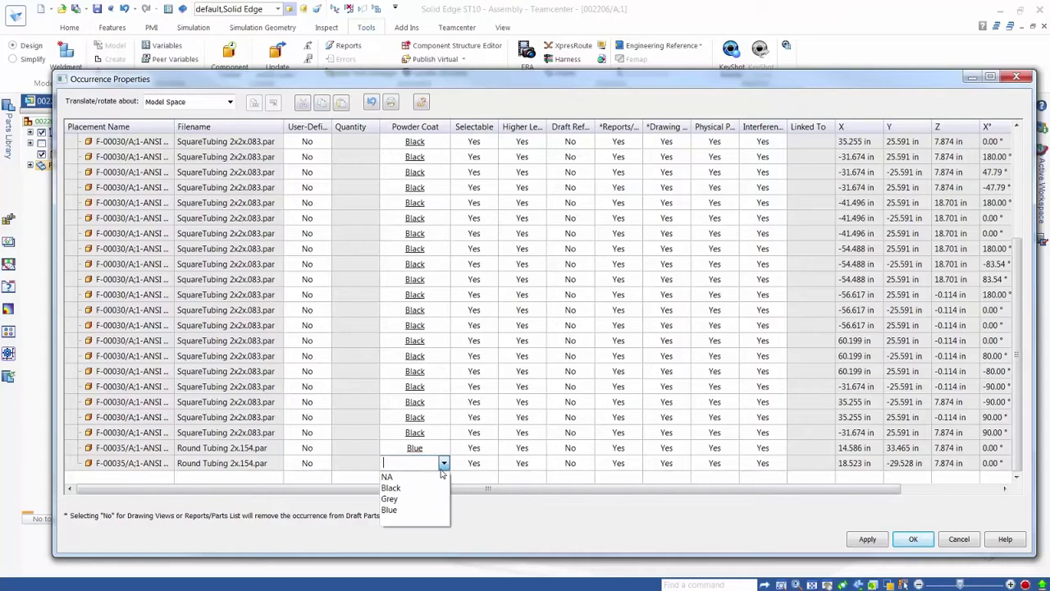
pyautogui.click(392, 510)
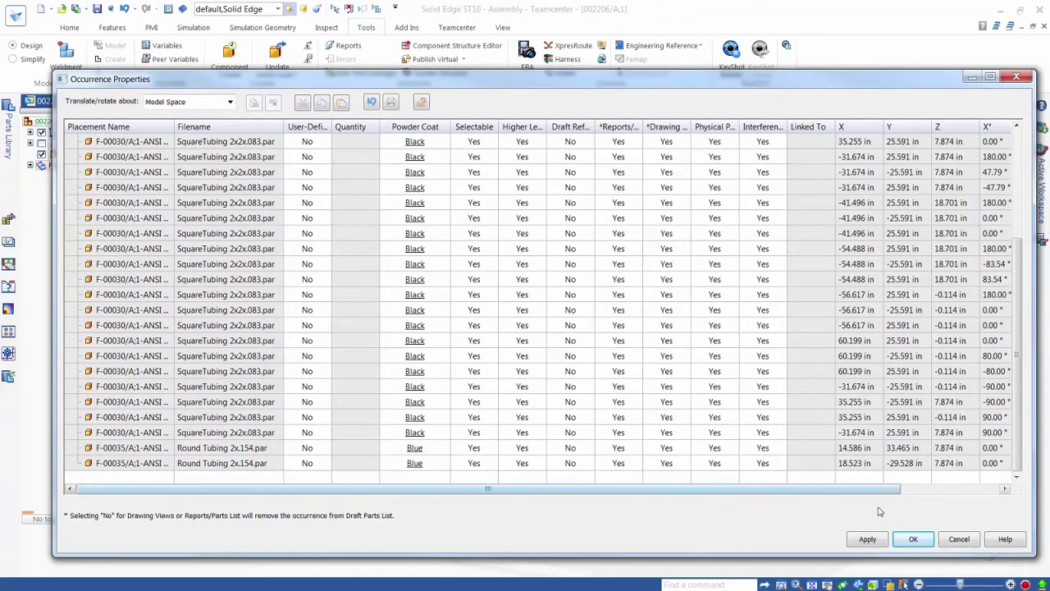
pyautogui.click(912, 540)
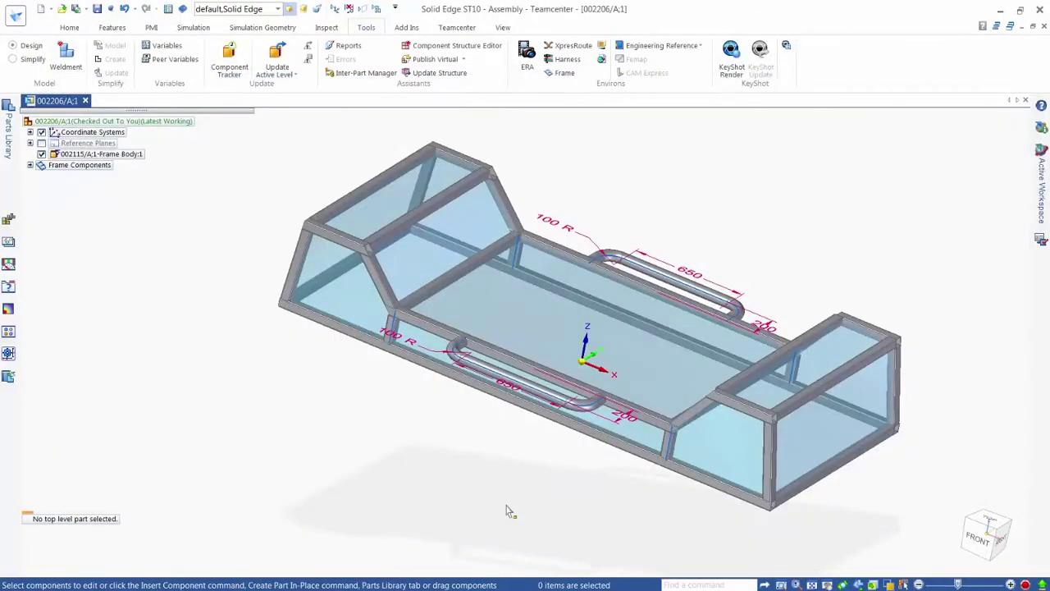
# Step: Close assembly 002206 and save its changes
pyautogui.scroll(-1, 487, 481)
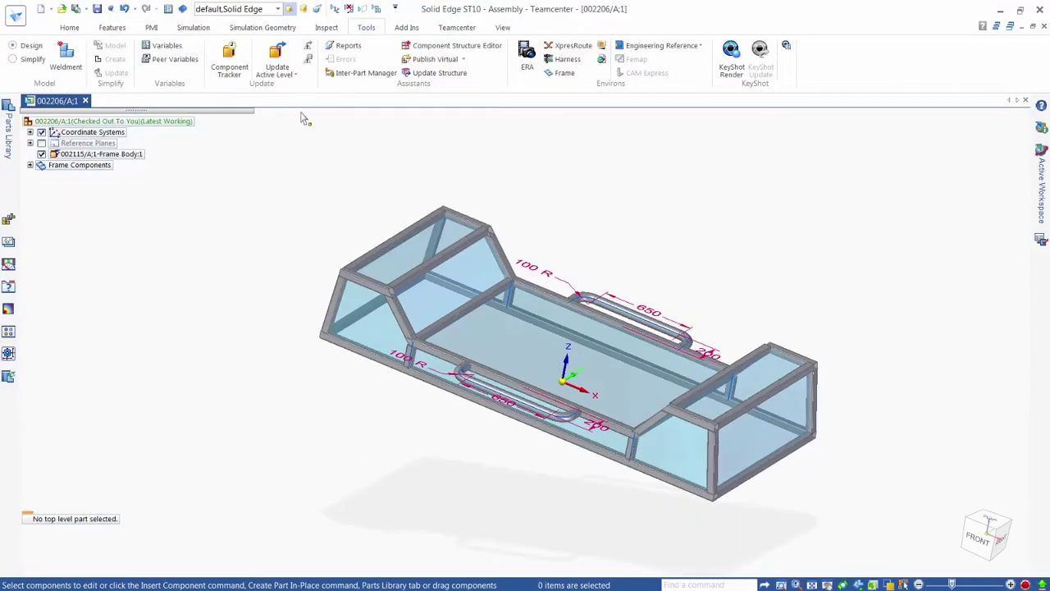
pyautogui.click(85, 101)
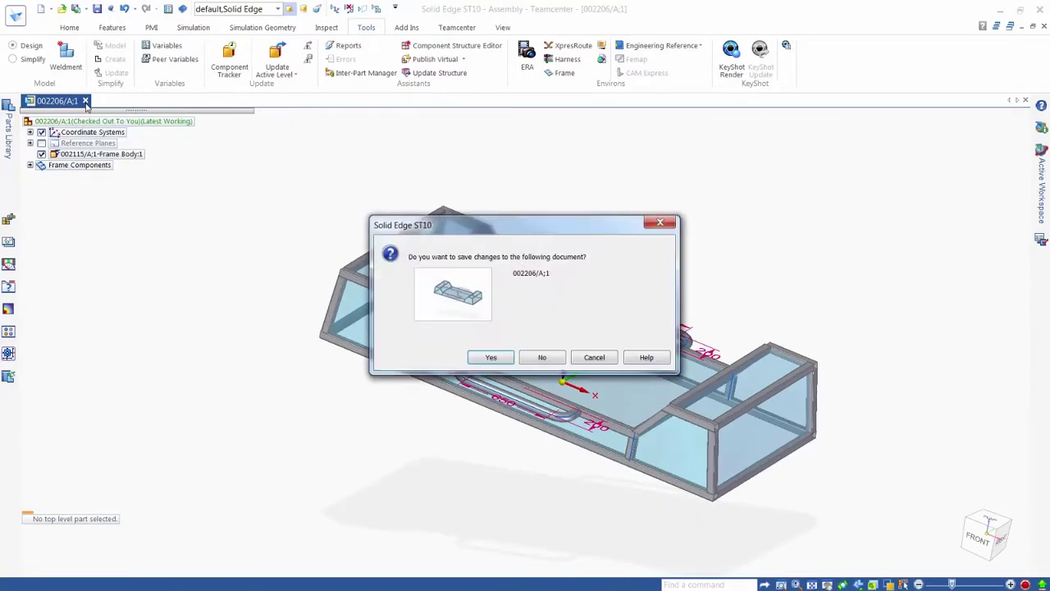
pyautogui.click(490, 357)
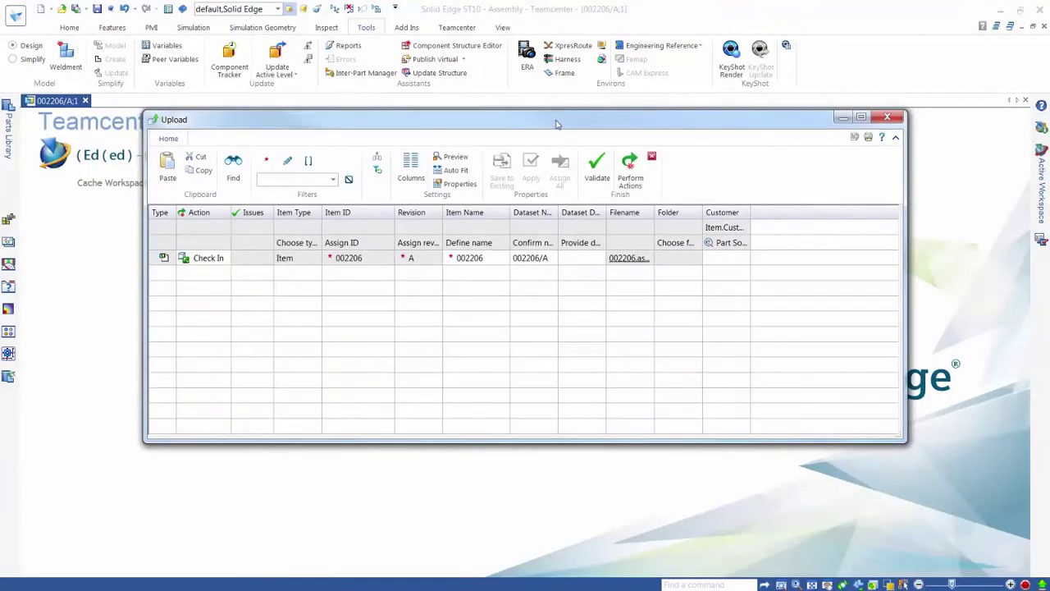
# Step: Assign Siemens as the customer of assembly 002206 in the upload list and perform the check-in
pyautogui.moveTo(555, 128); pyautogui.dragTo(574, 190)
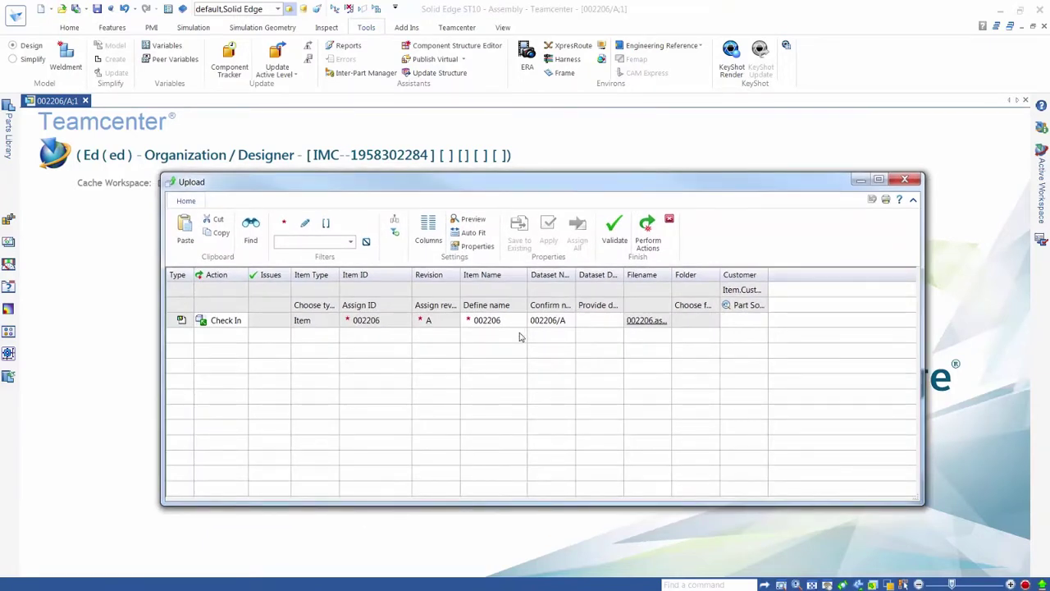
pyautogui.click(761, 321)
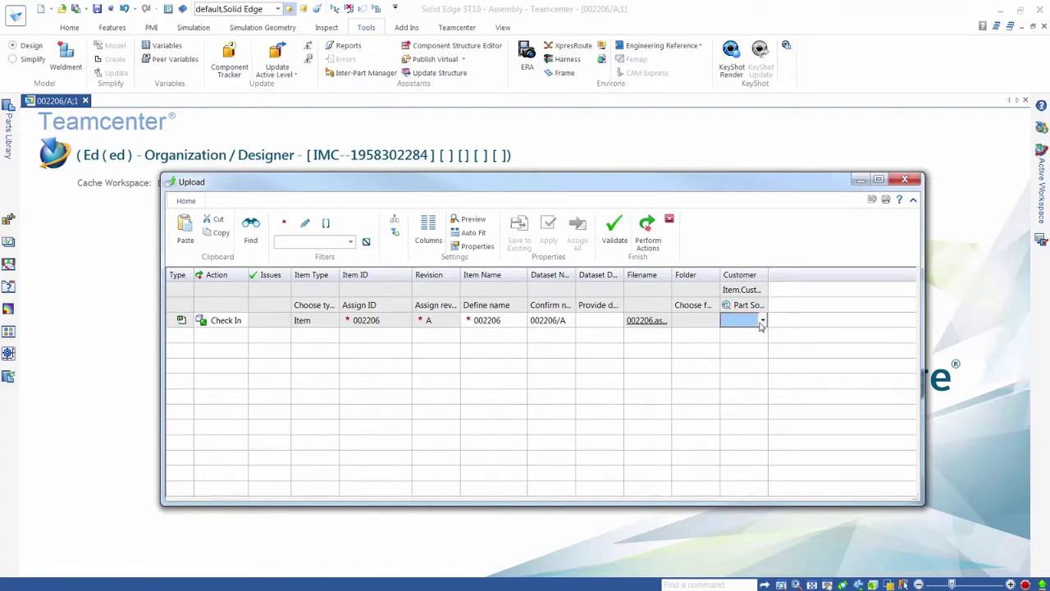
pyautogui.click(761, 321)
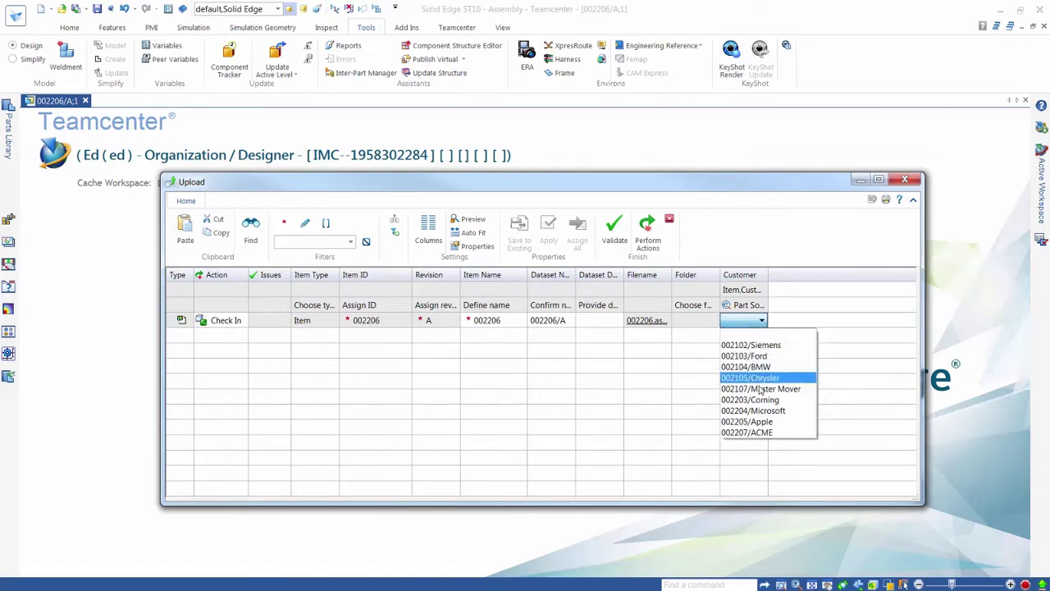
pyautogui.click(751, 346)
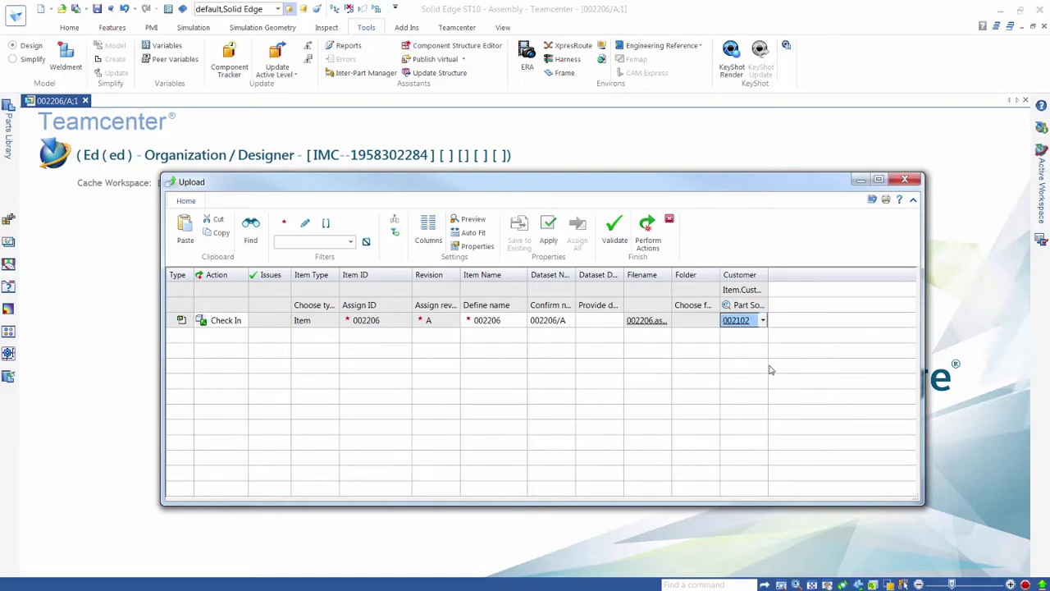
pyautogui.click(641, 235)
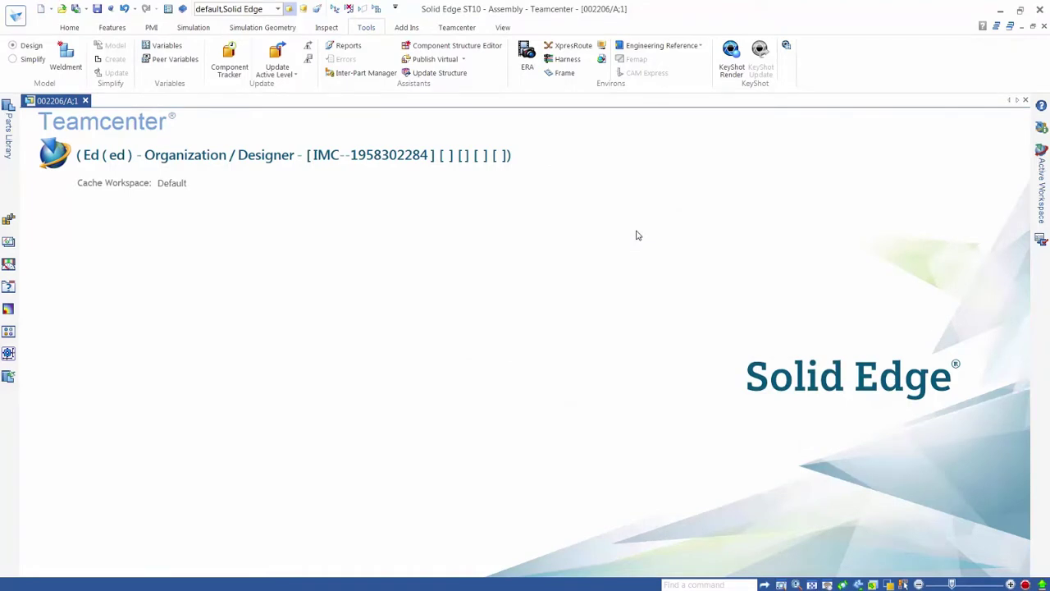